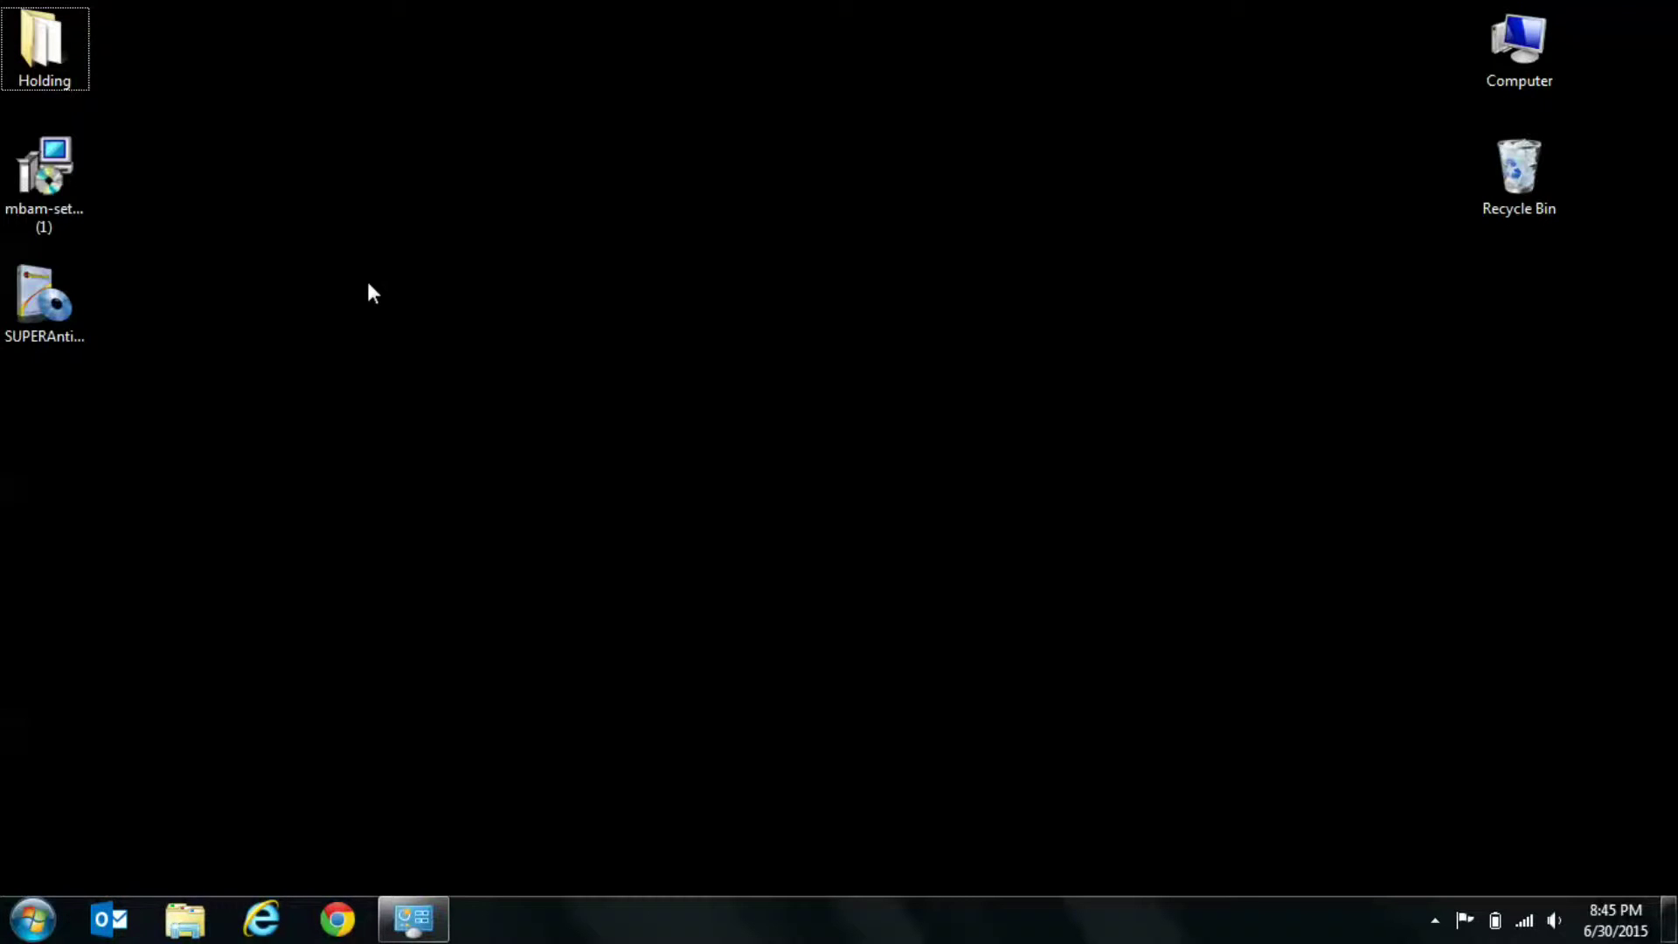
pyautogui.click(24, 194)
pyautogui.click(44, 332)
pyautogui.click(219, 298)
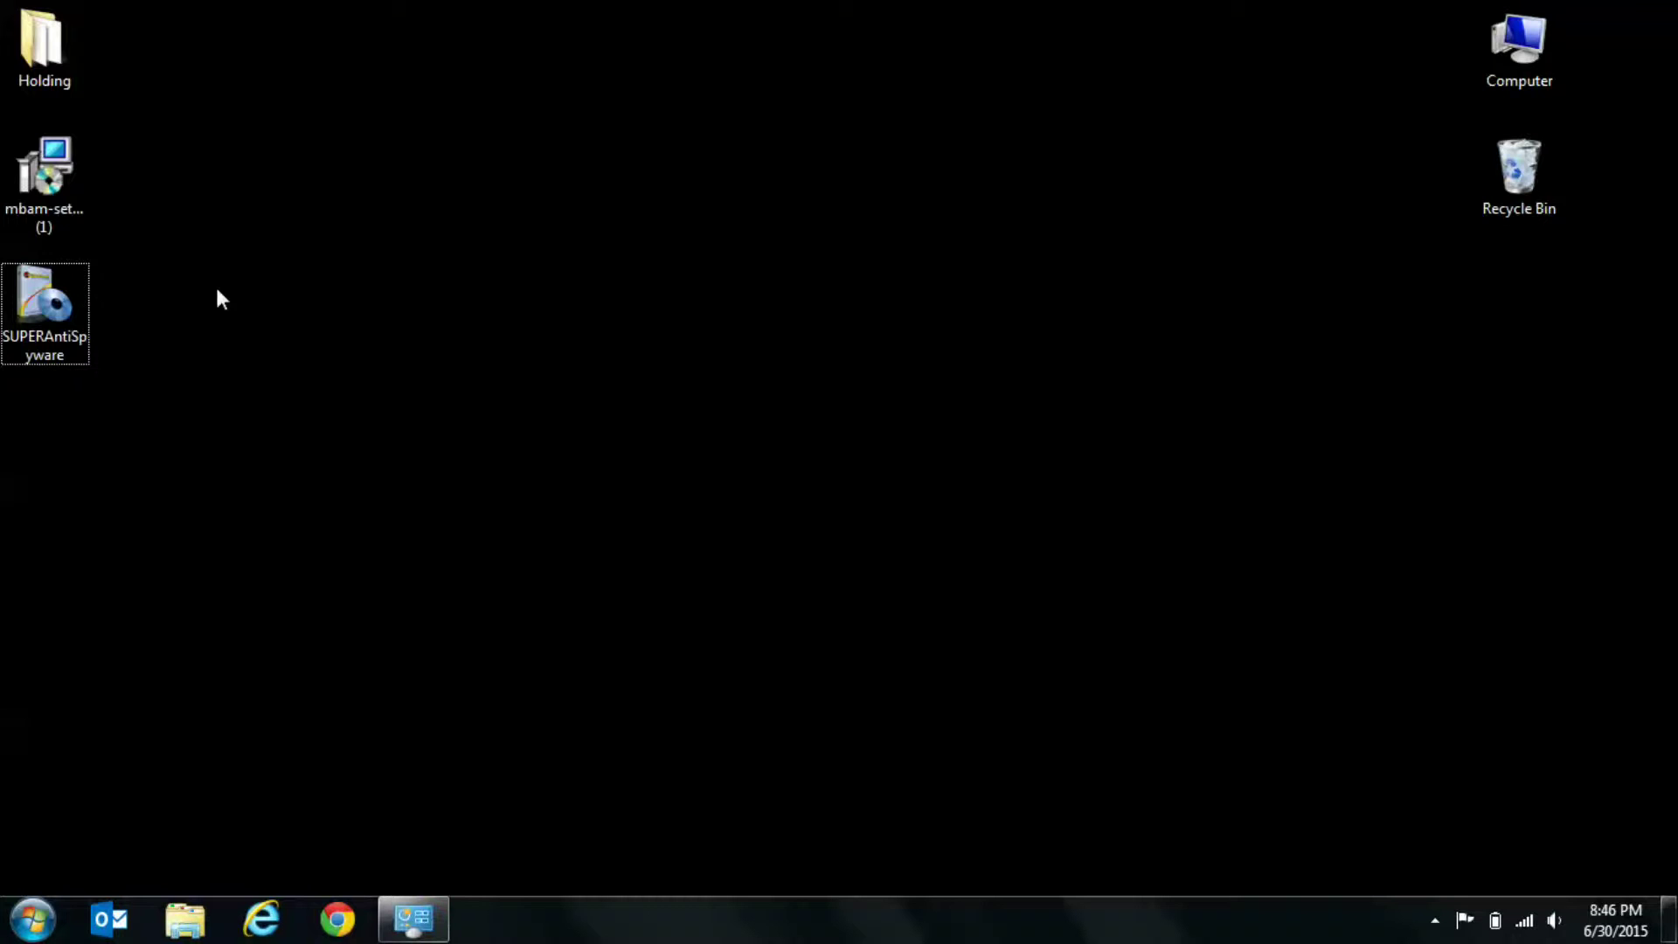
# - Switch to Chrome, search Google for malwarebytes and download the free Malwarebytes Anti-Malware installer from the malwarebytes.org result
pyautogui.click(348, 920)
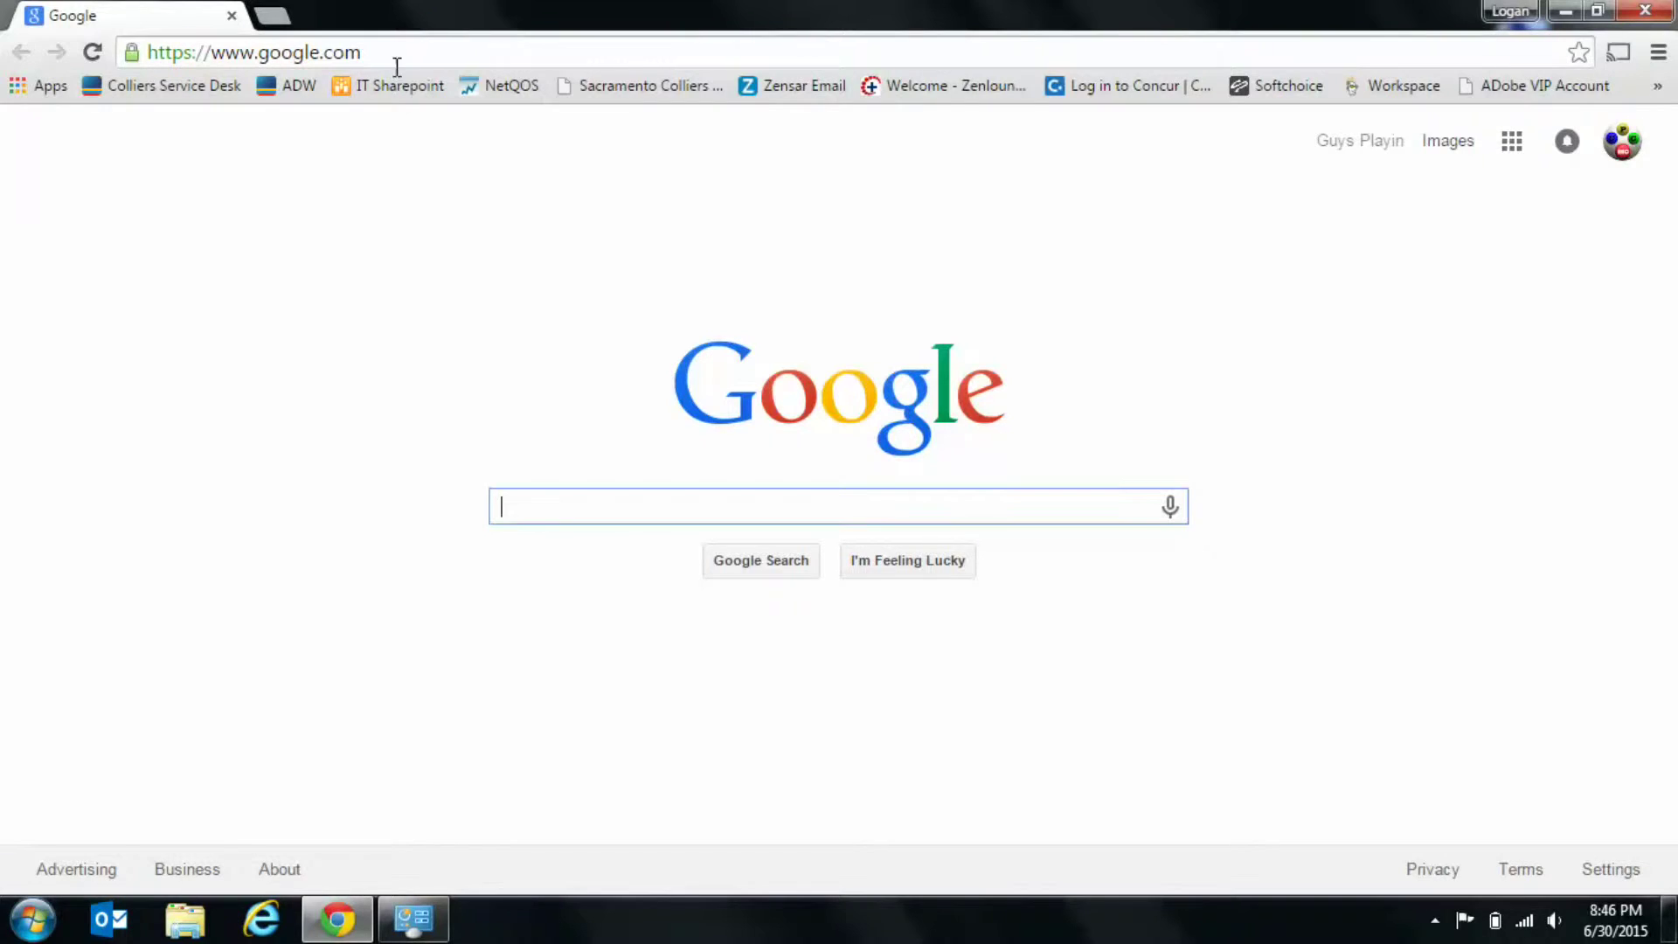
pyautogui.write('malwar')
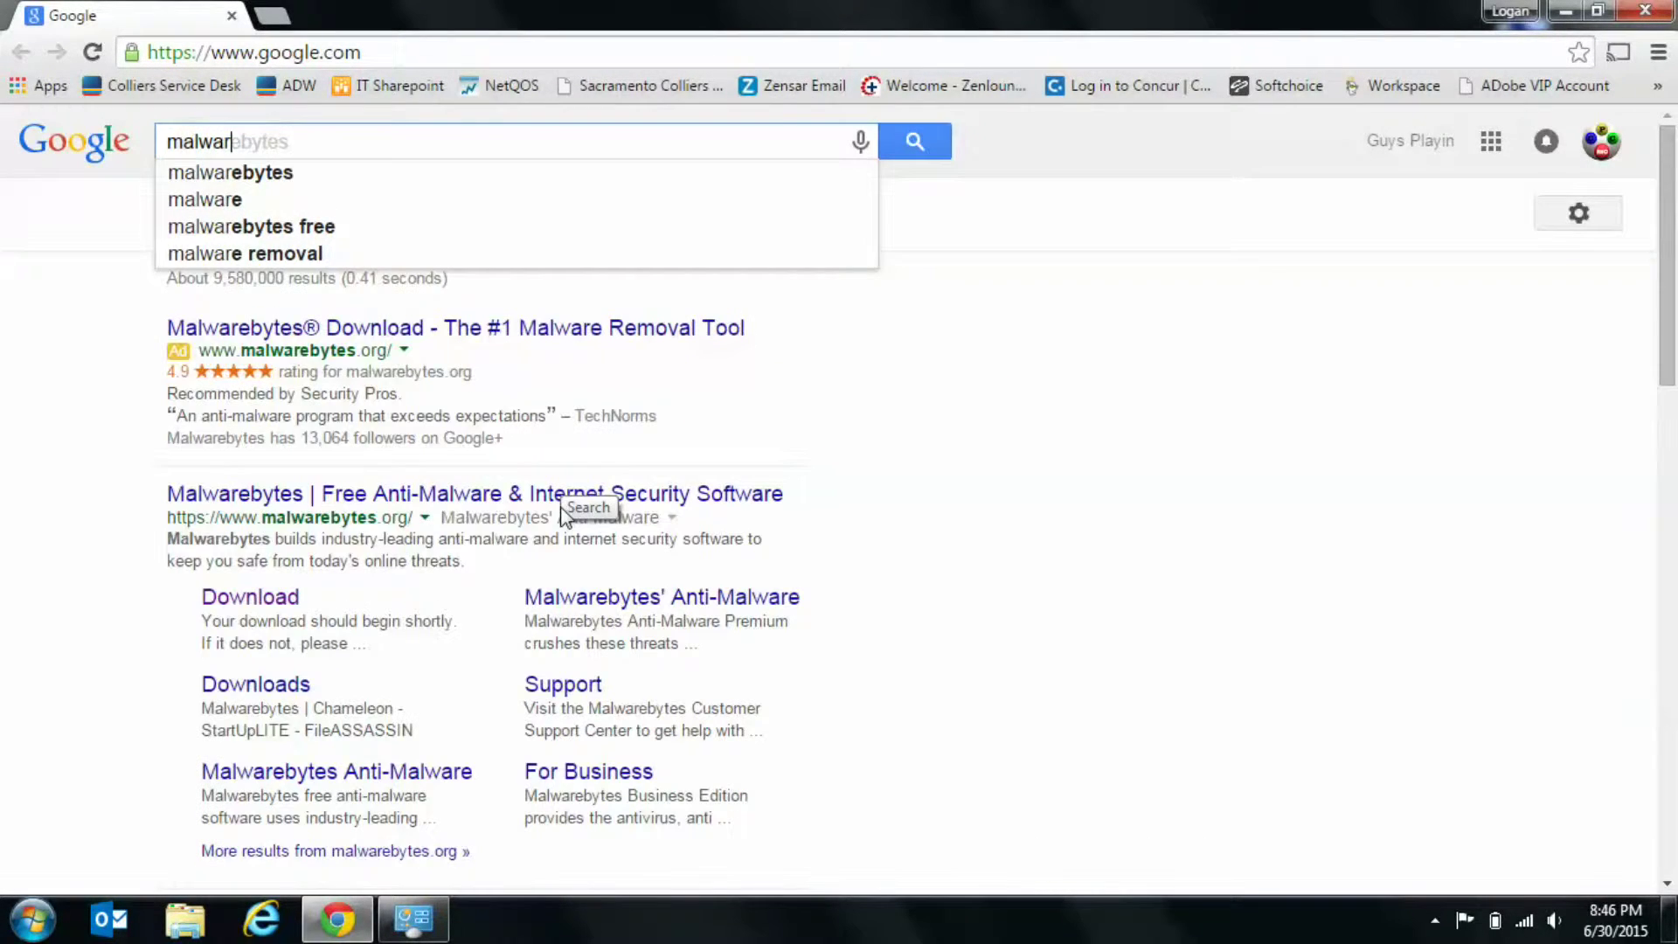
pyautogui.press('Down')
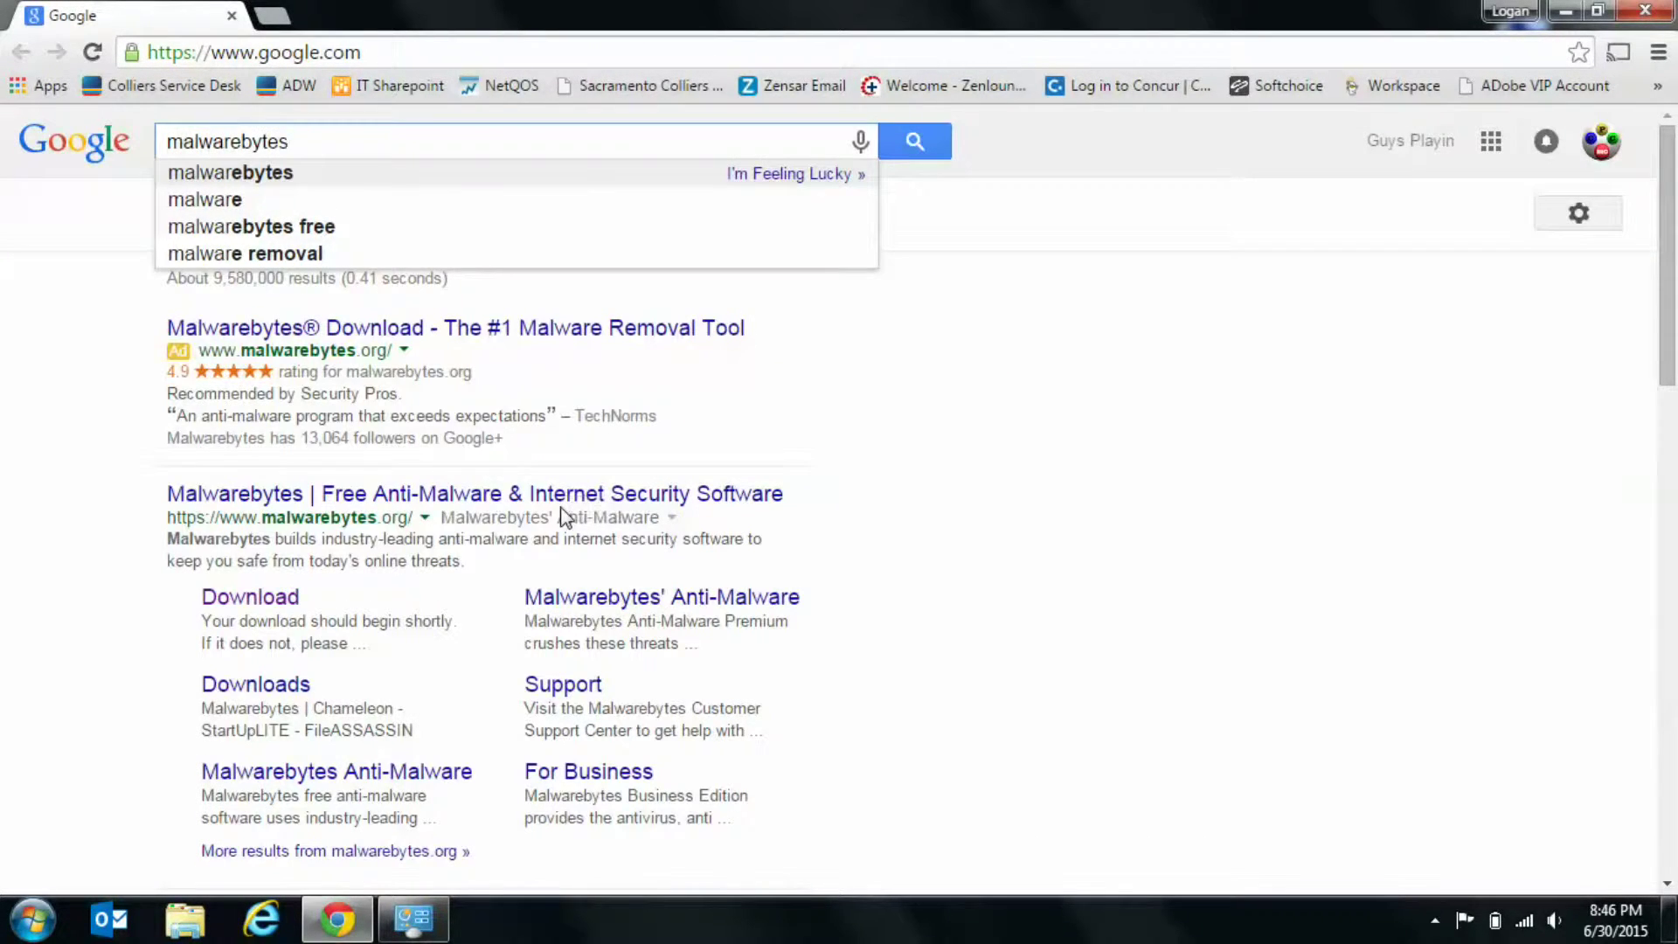
pyautogui.press('Return')
pyautogui.click(262, 601)
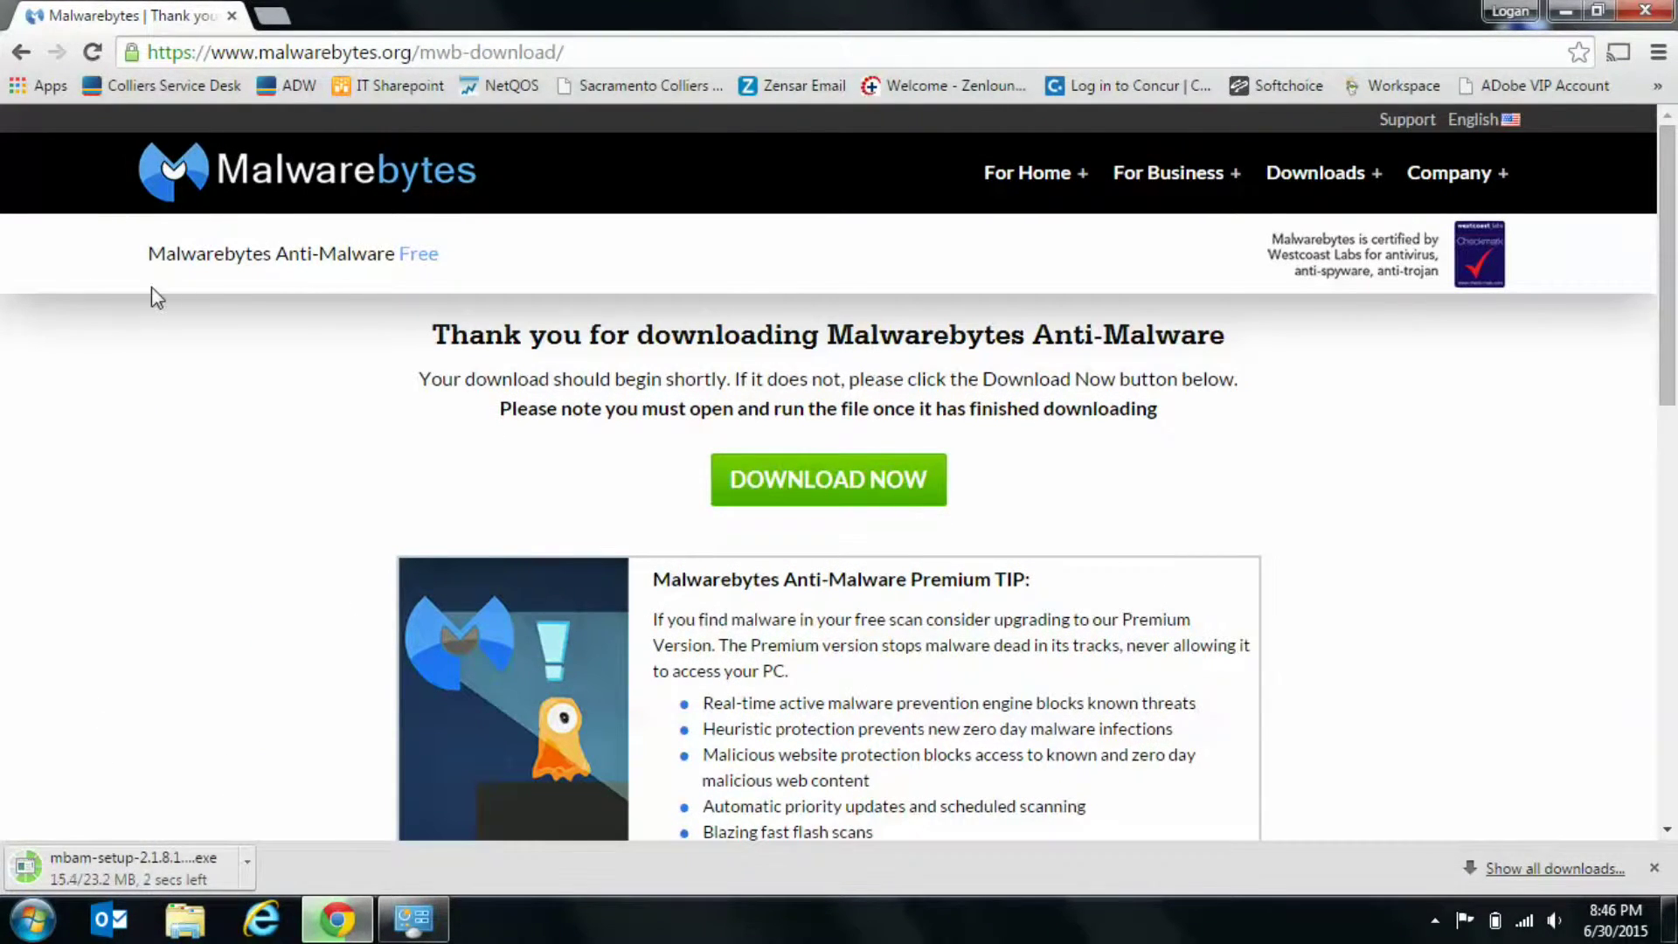
# - Search the web for super antispyware
pyautogui.click(313, 56)
pyautogui.write('sup')
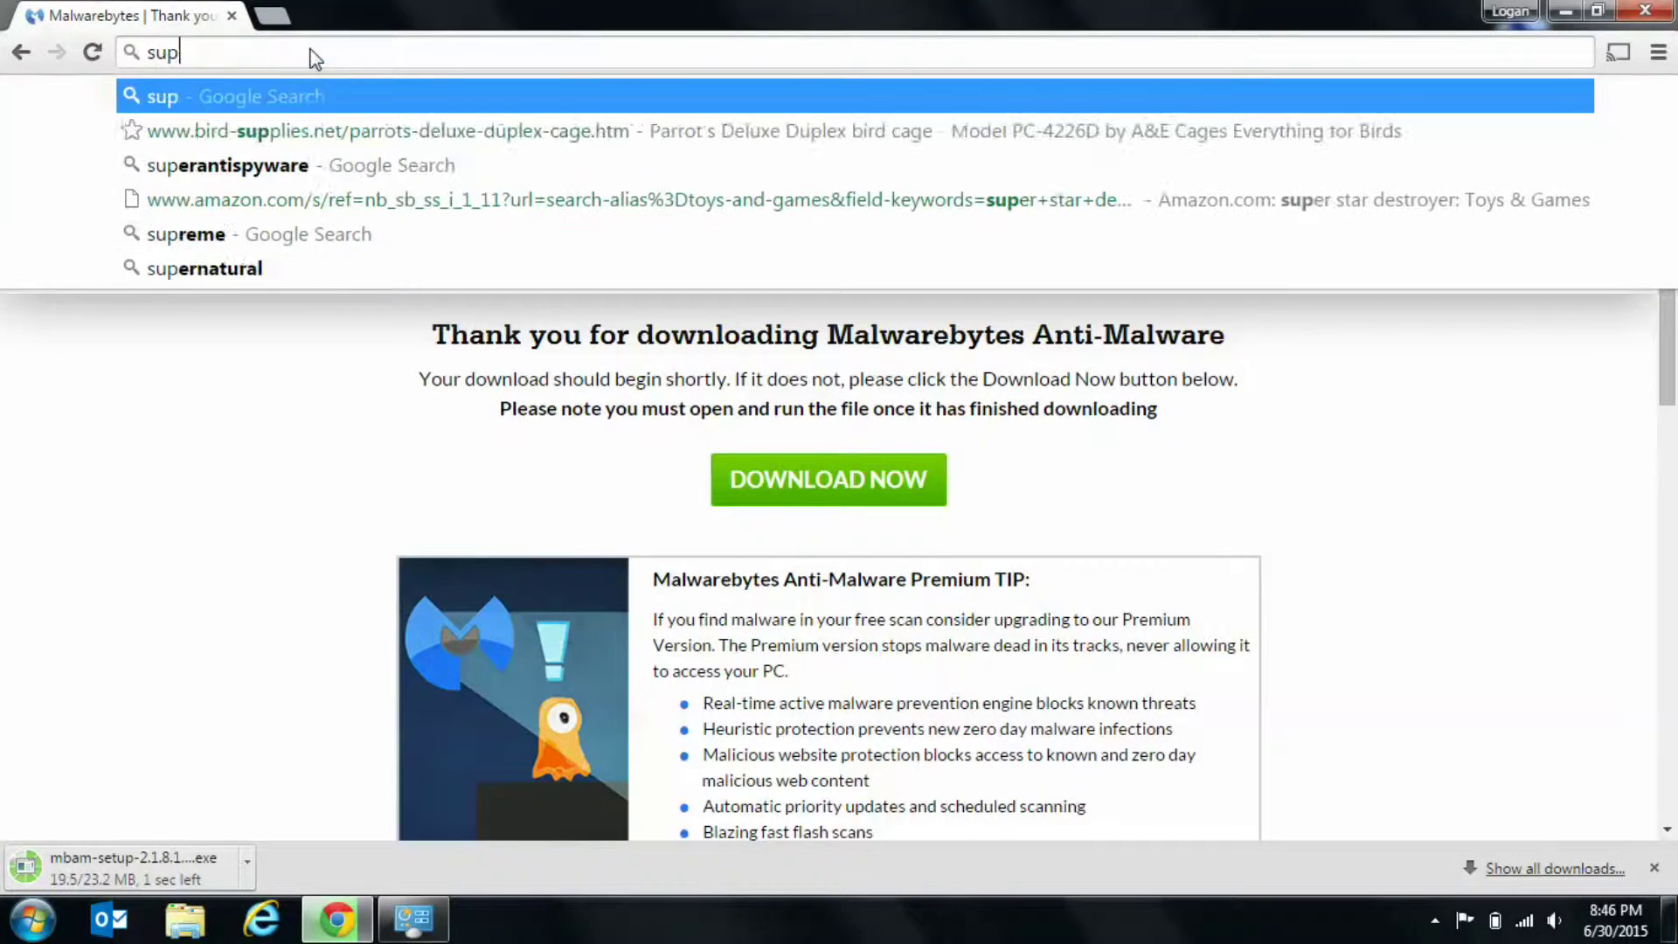
pyautogui.write('er antispyware')
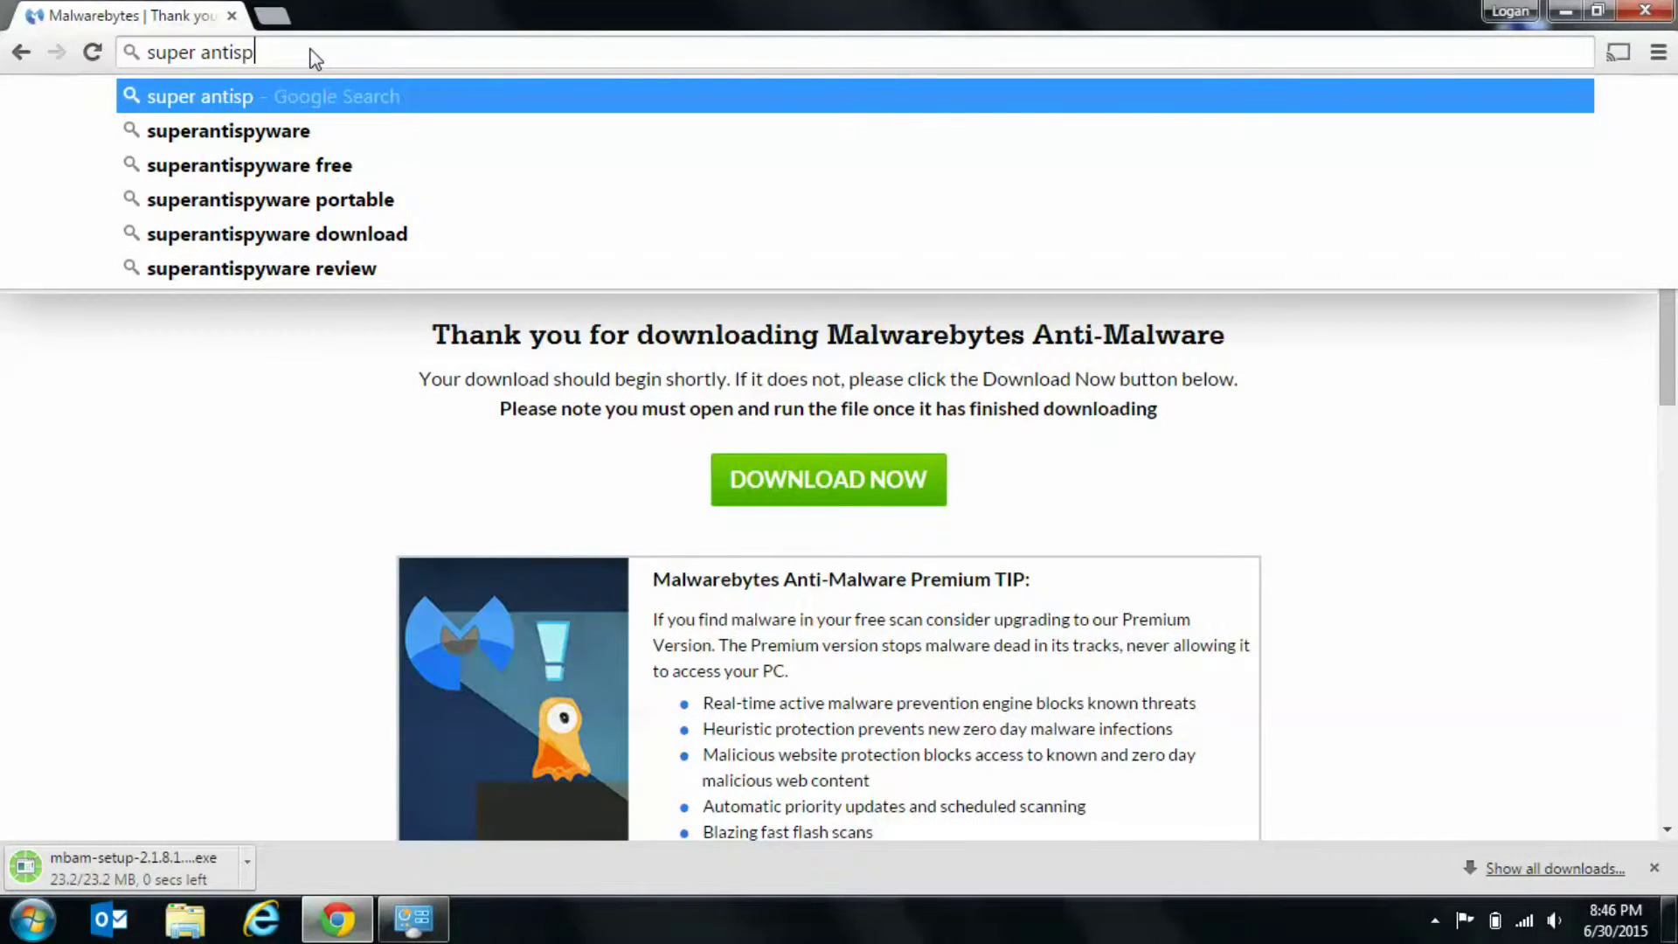
pyautogui.press('Return')
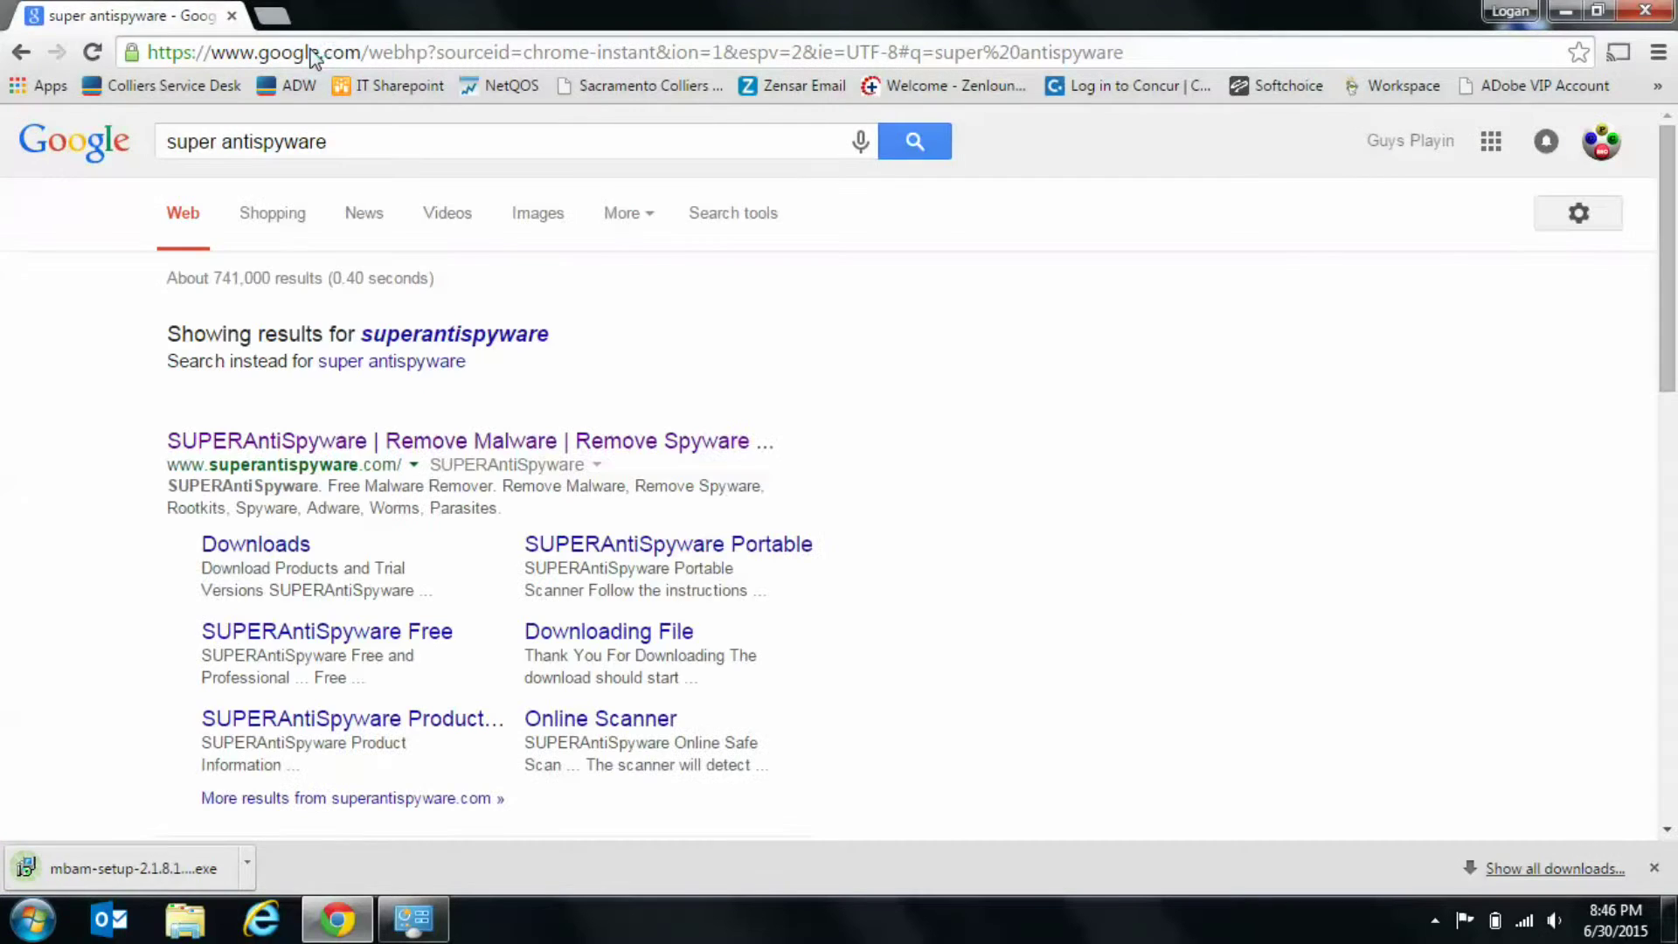
# - Start the SUPERAntiSpyware Free Edition download from the site's Downloads page and exit the browser
pyautogui.click(234, 546)
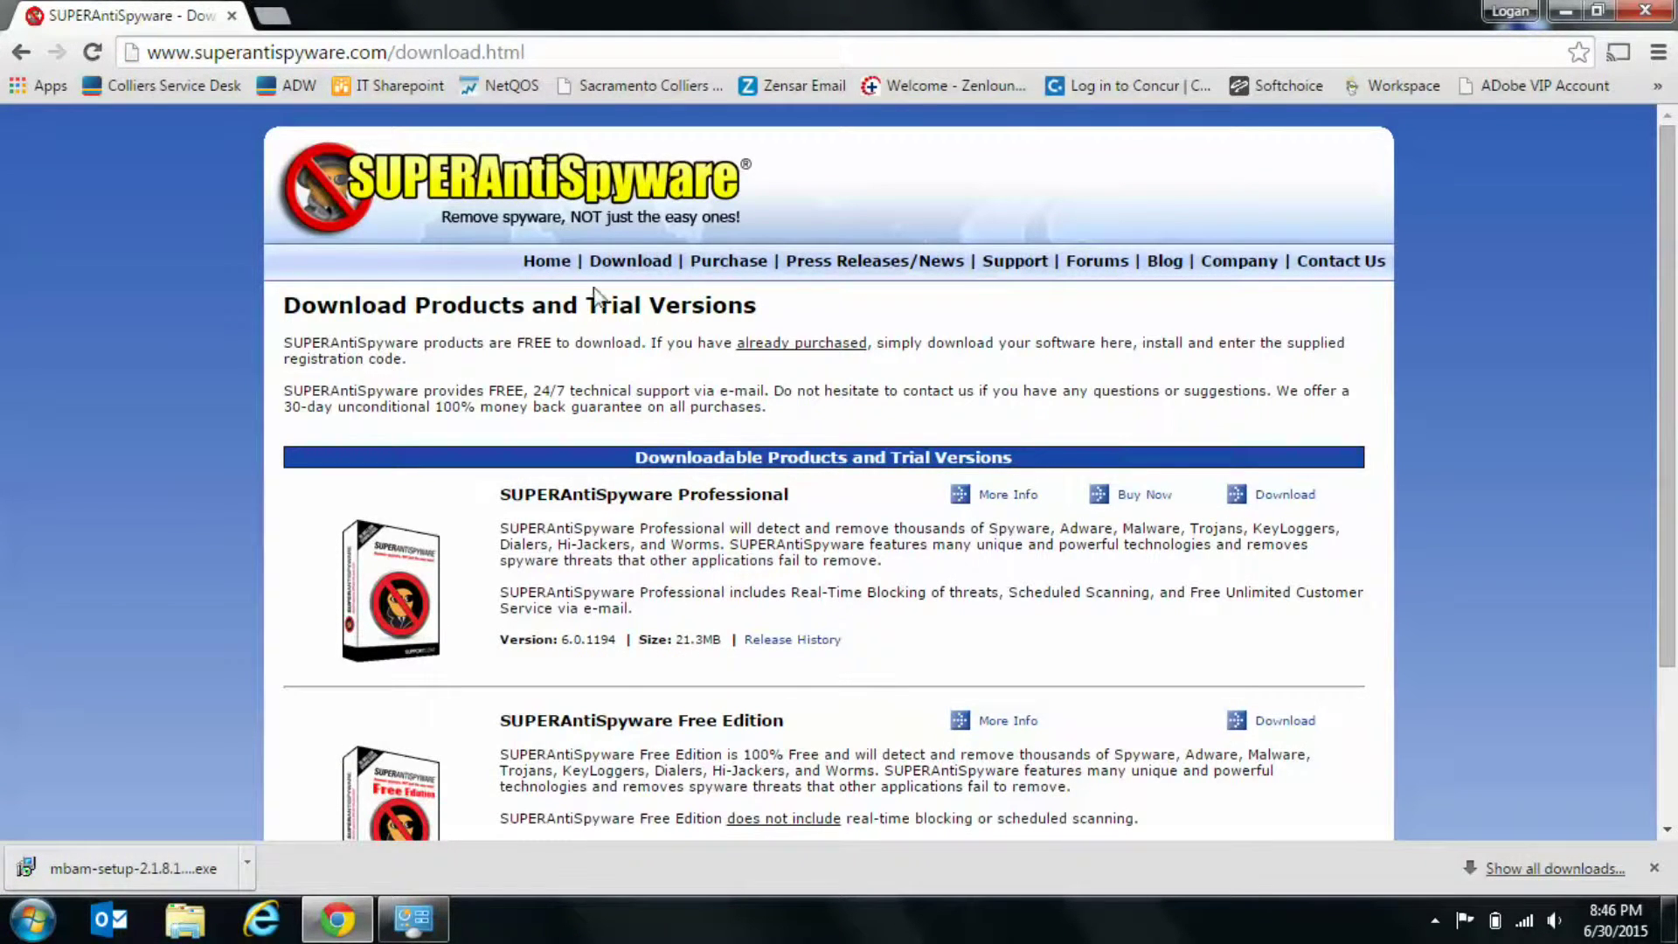
pyautogui.scroll(-1, 1674, 387)
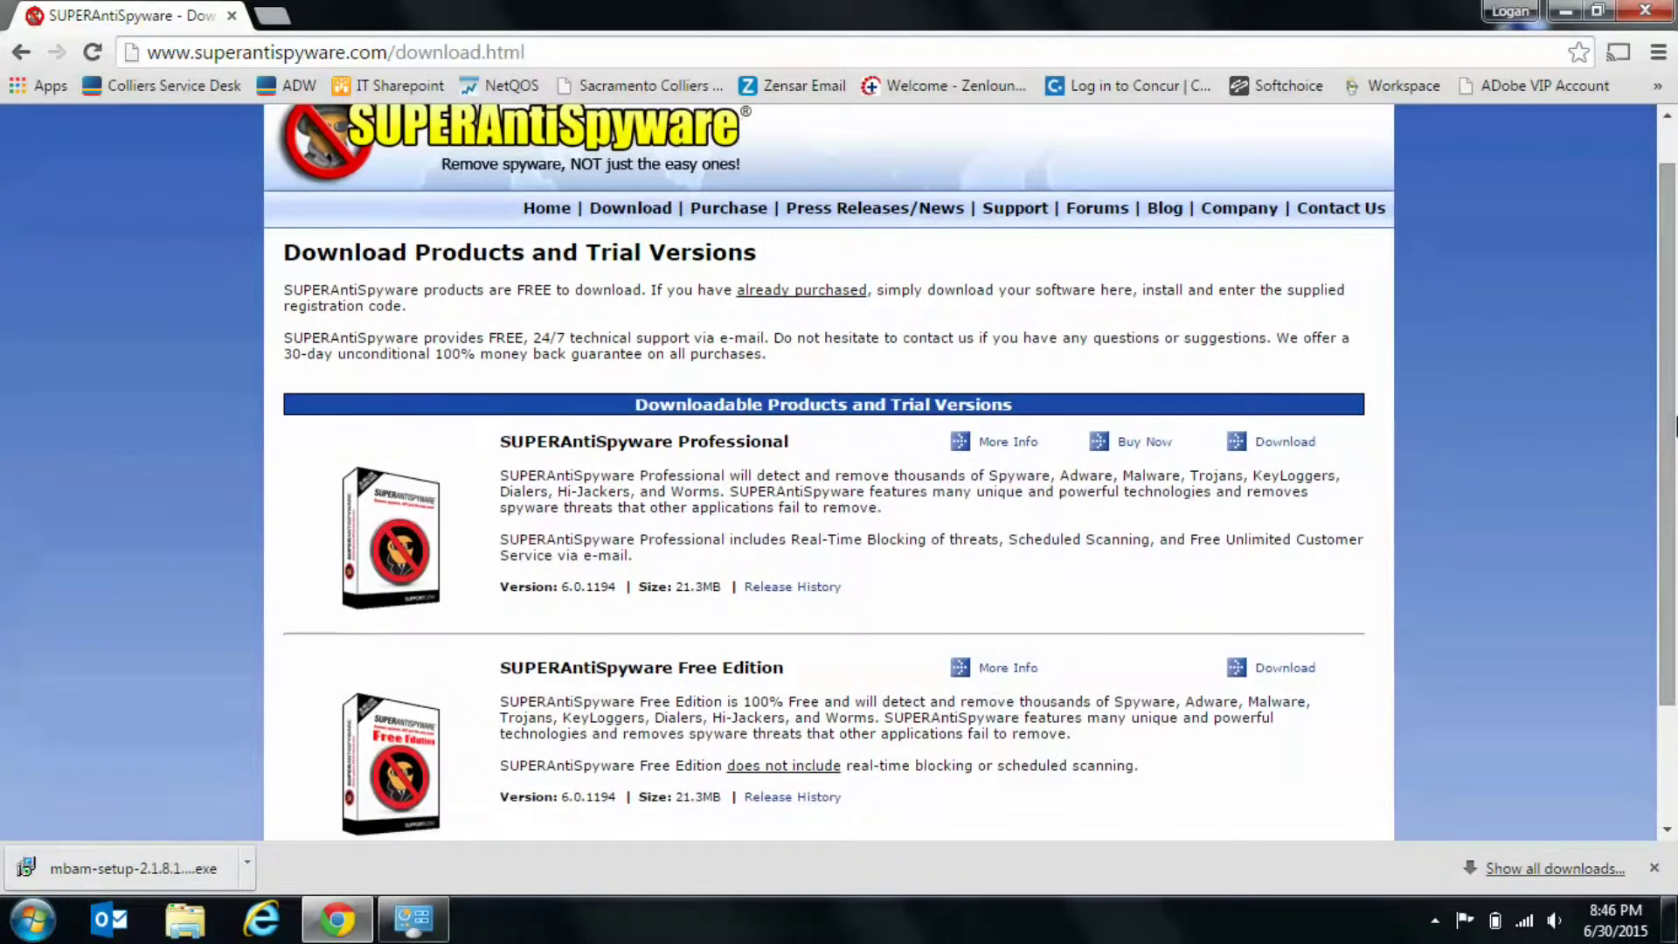
pyautogui.click(1269, 669)
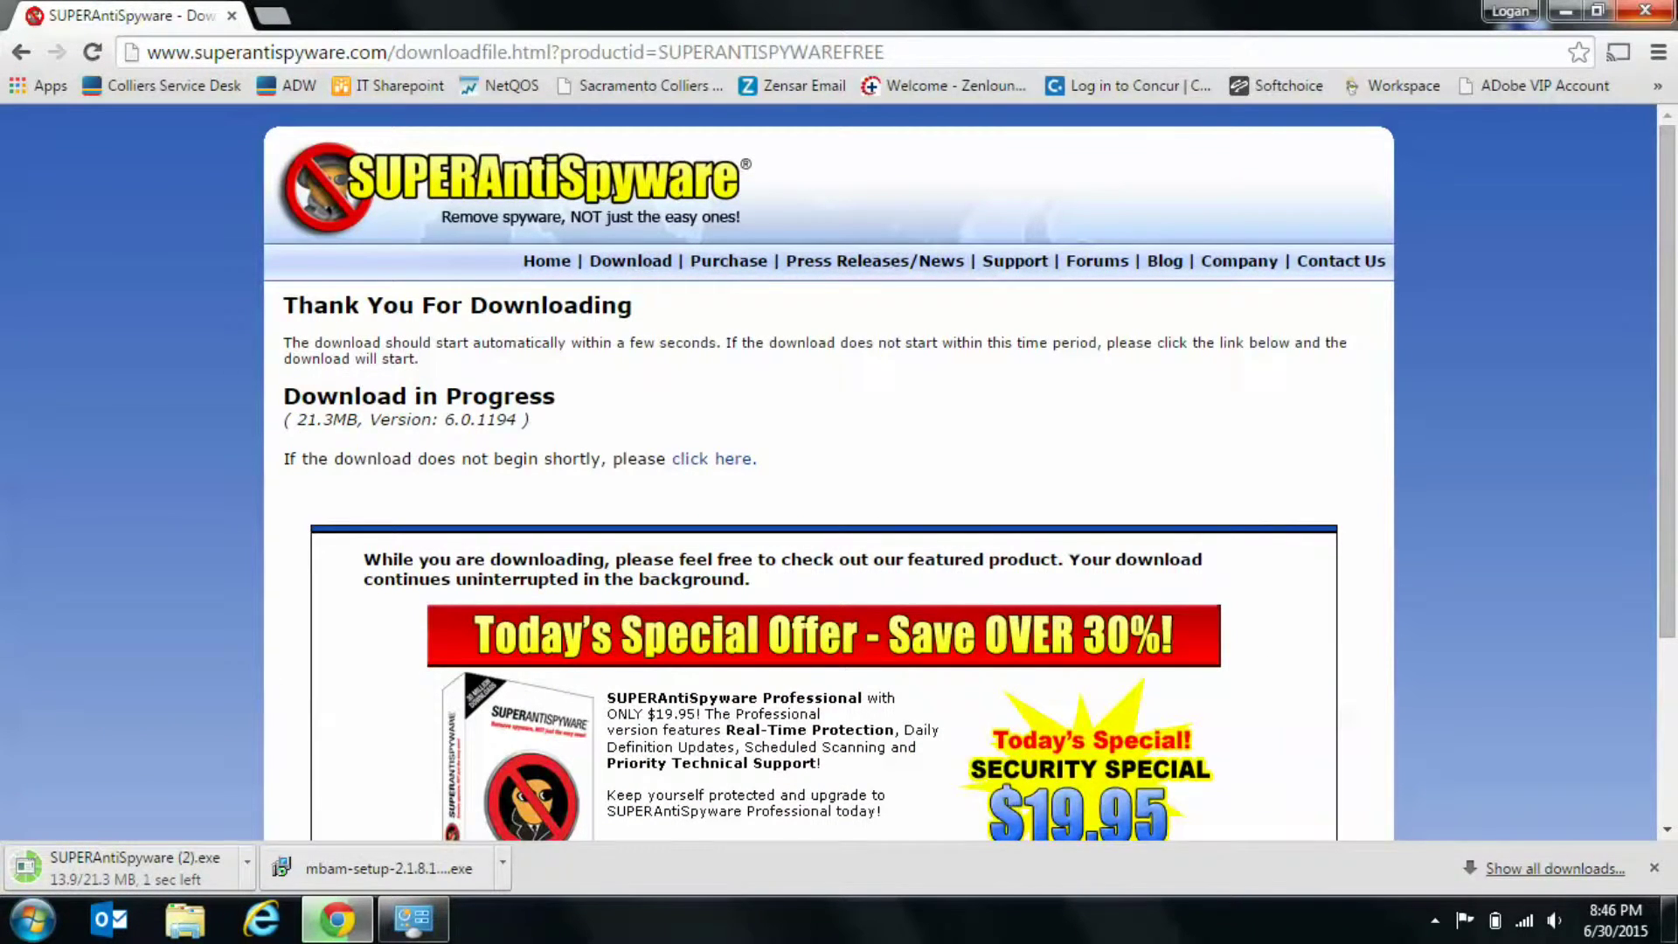
pyautogui.click(1645, 12)
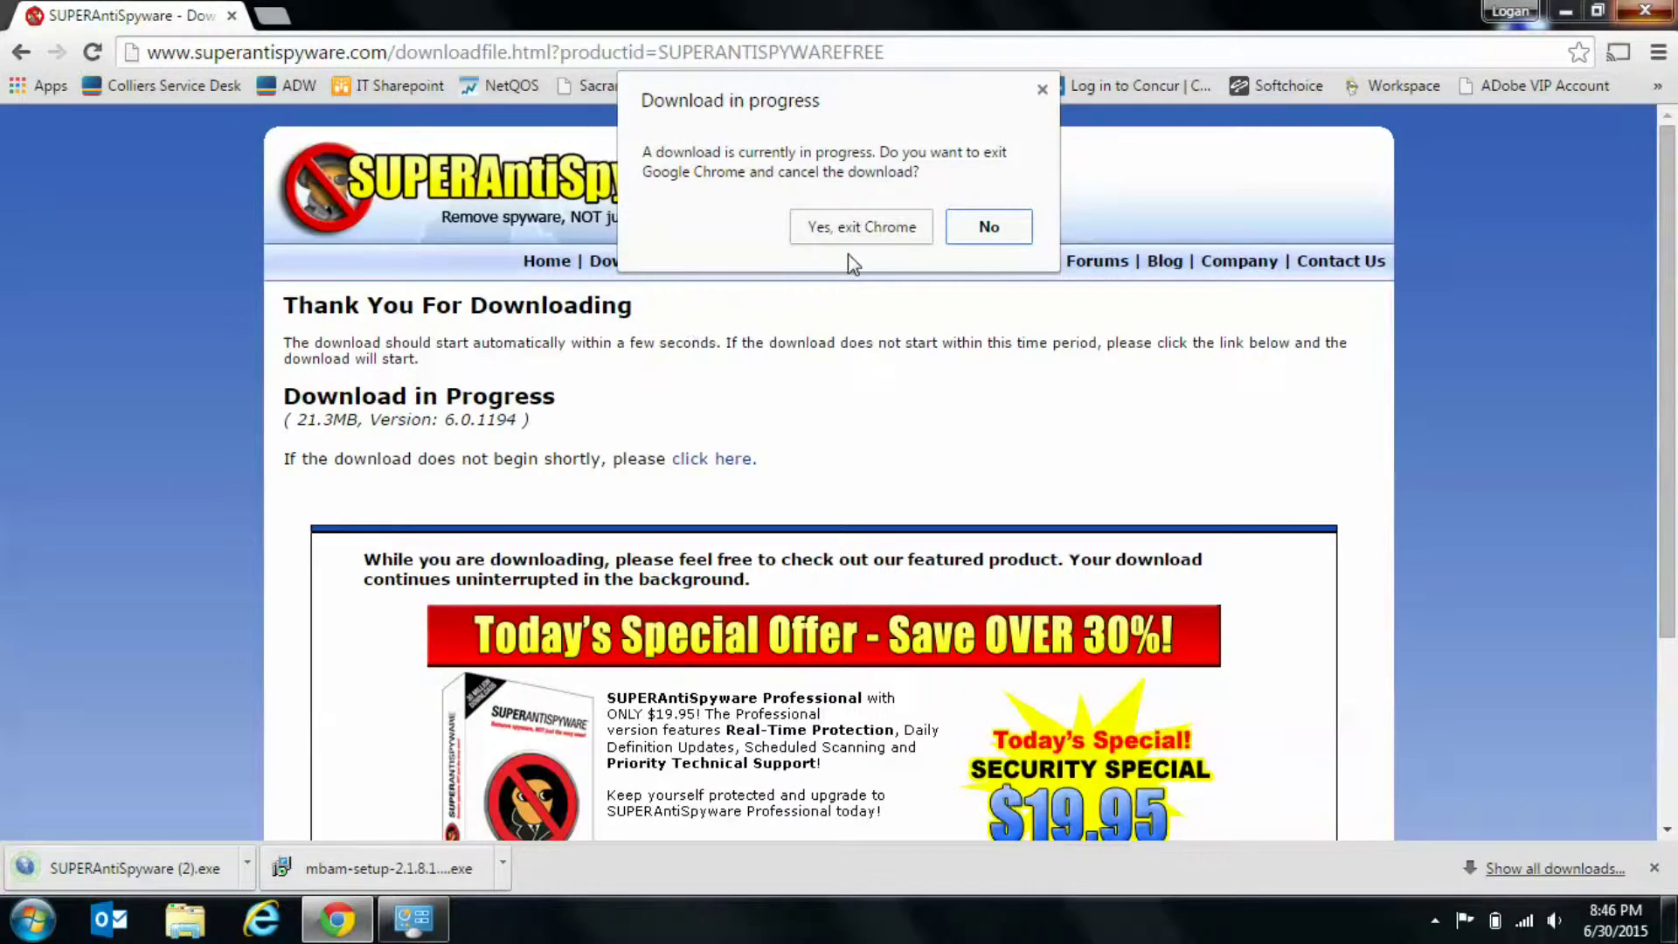
pyautogui.click(874, 229)
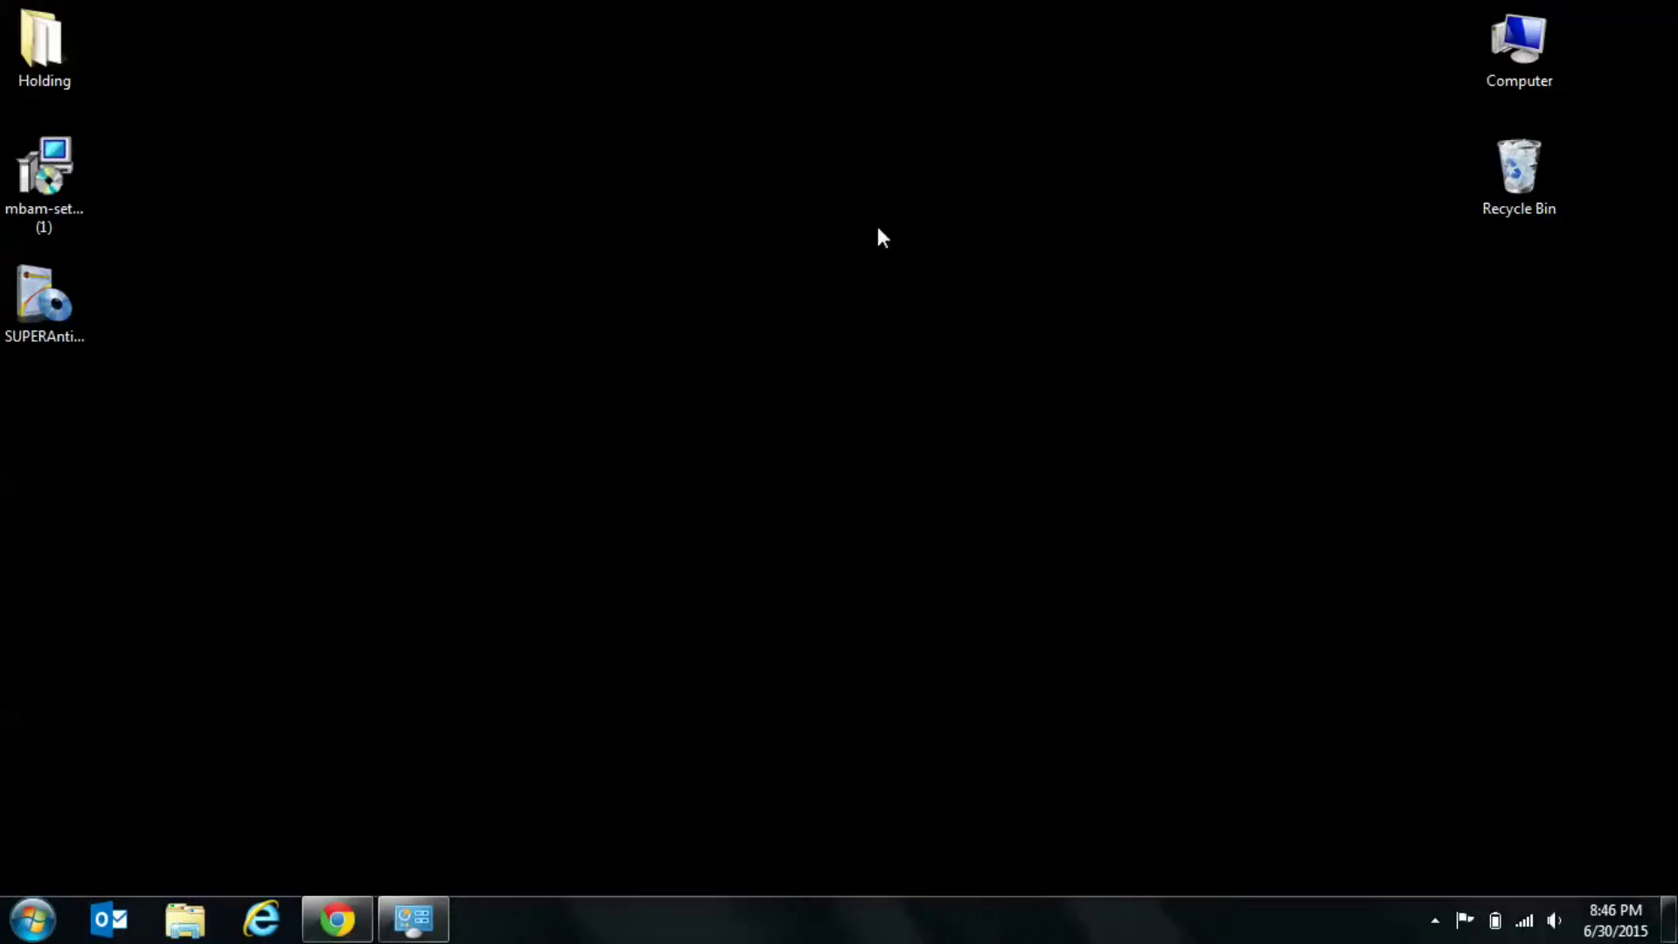
# - Run the mbam-setup installer from the desktop in English and accept its license agreement
pyautogui.doubleClick(64, 179)
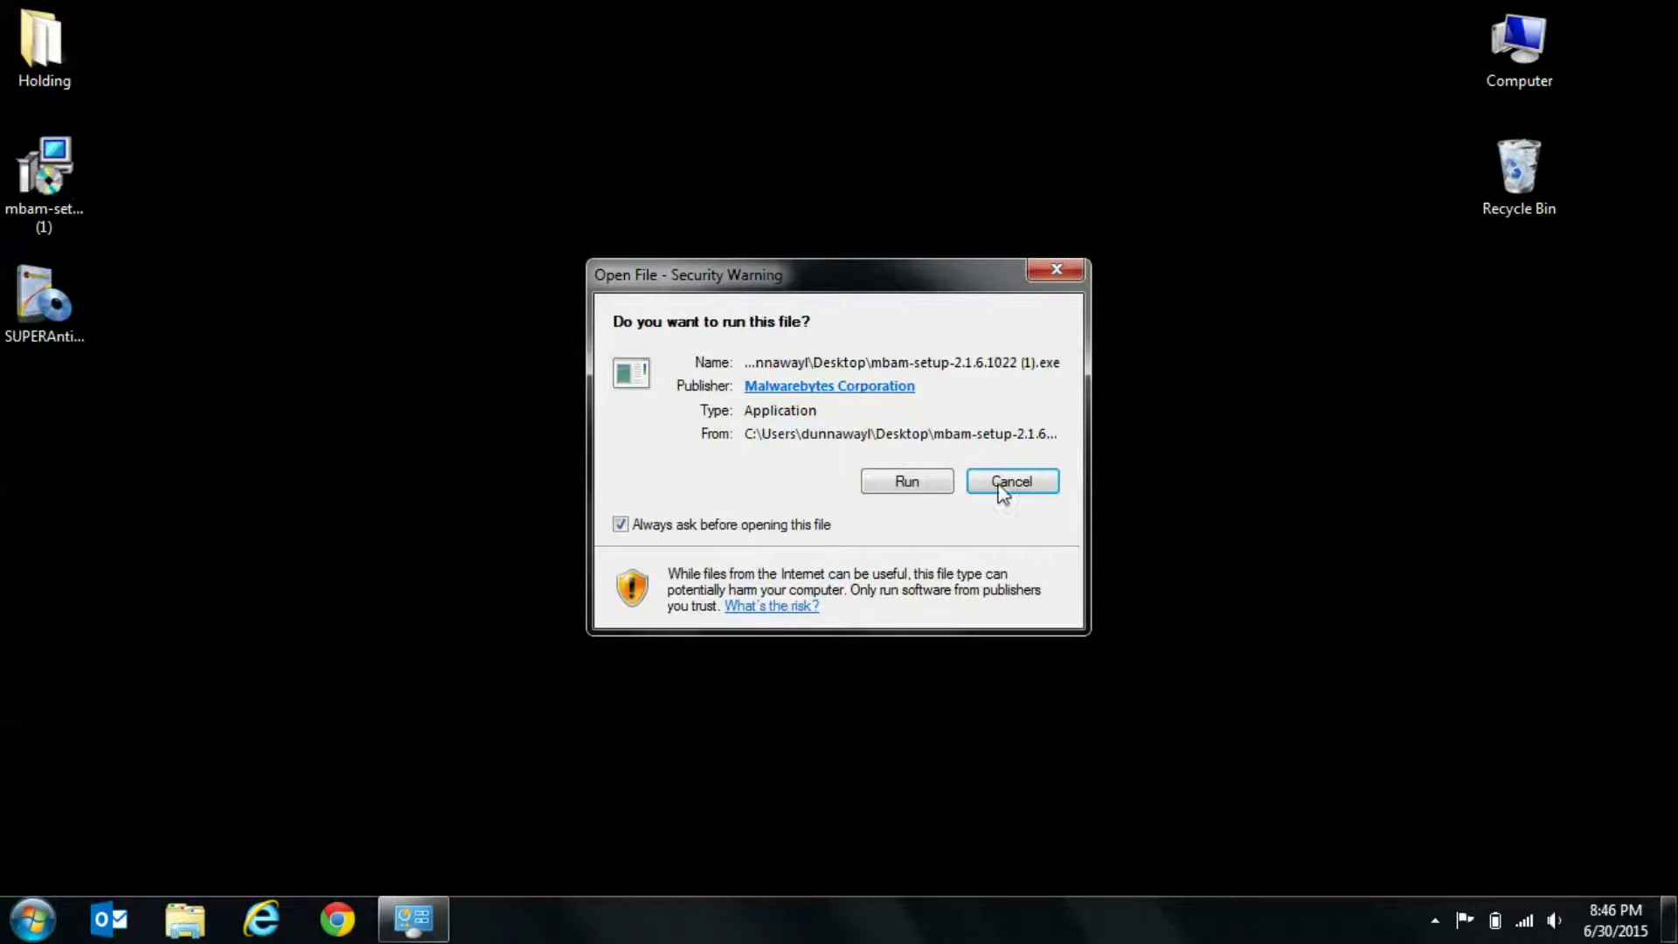
pyautogui.click(920, 480)
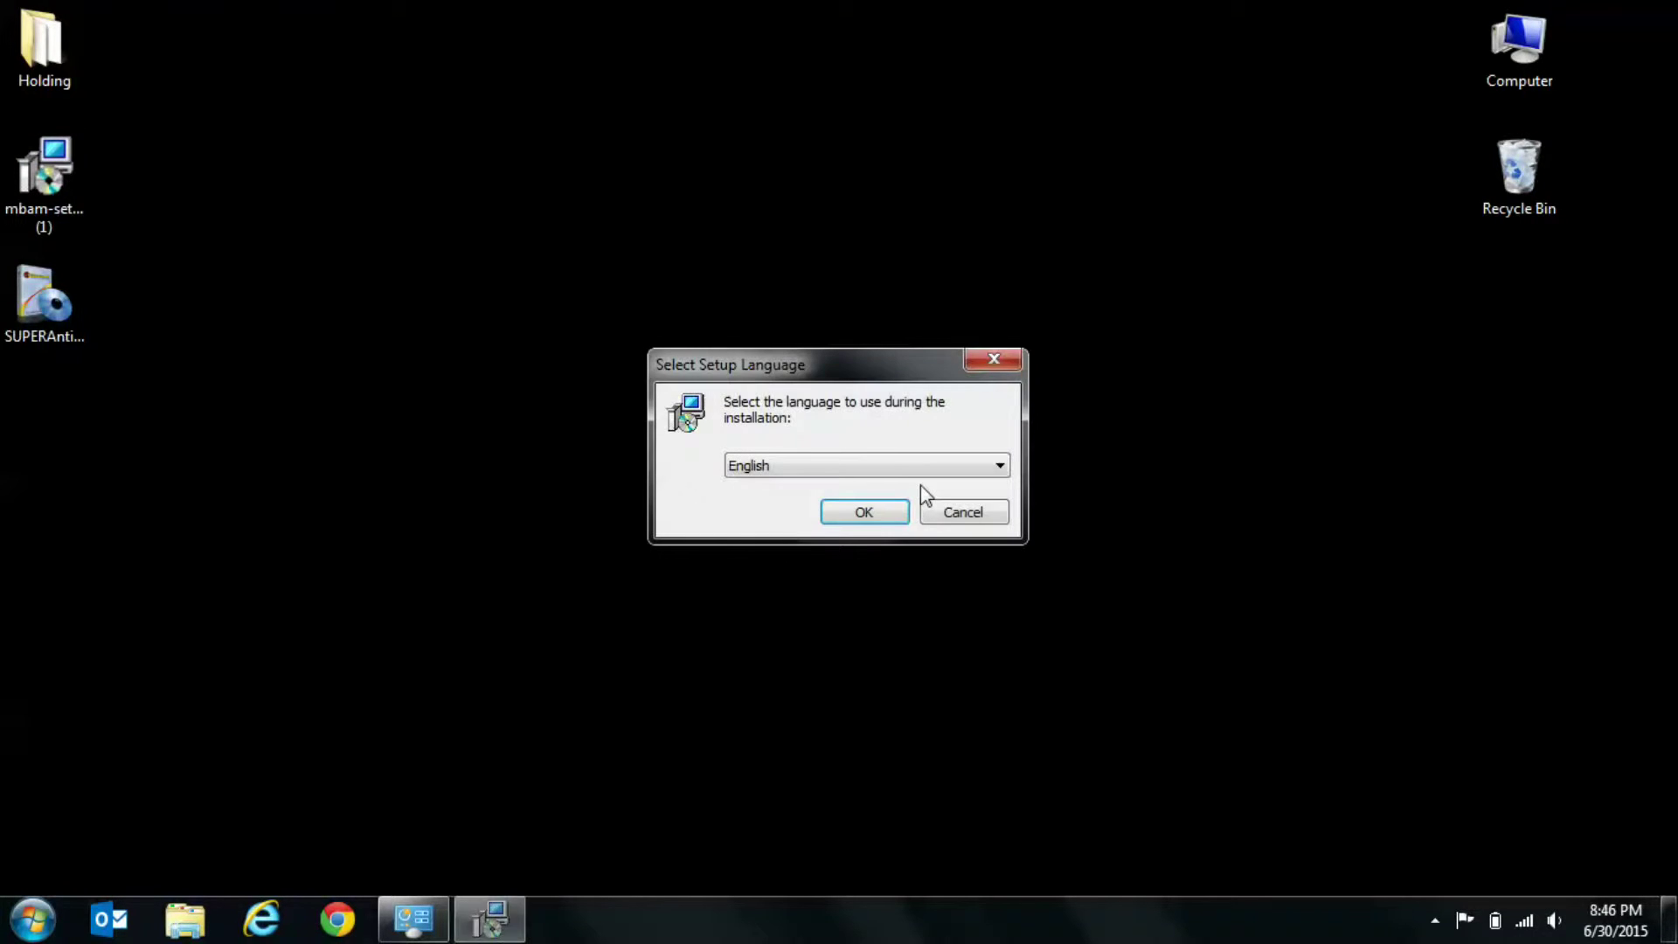
pyautogui.click(863, 510)
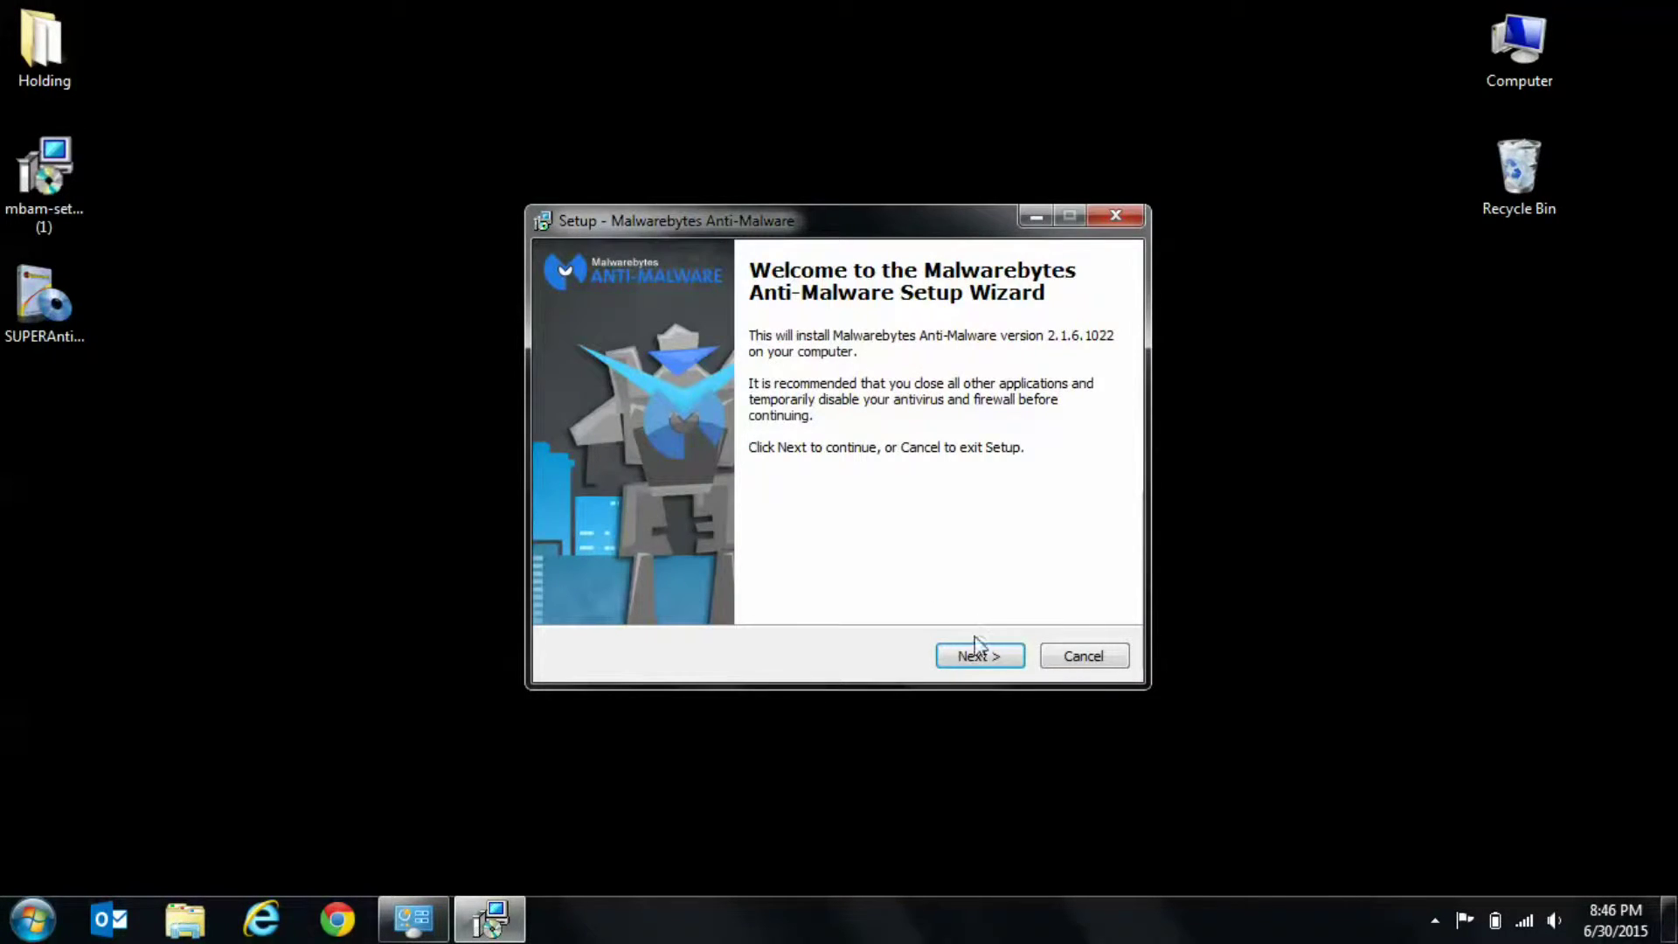
pyautogui.click(976, 660)
pyautogui.click(649, 582)
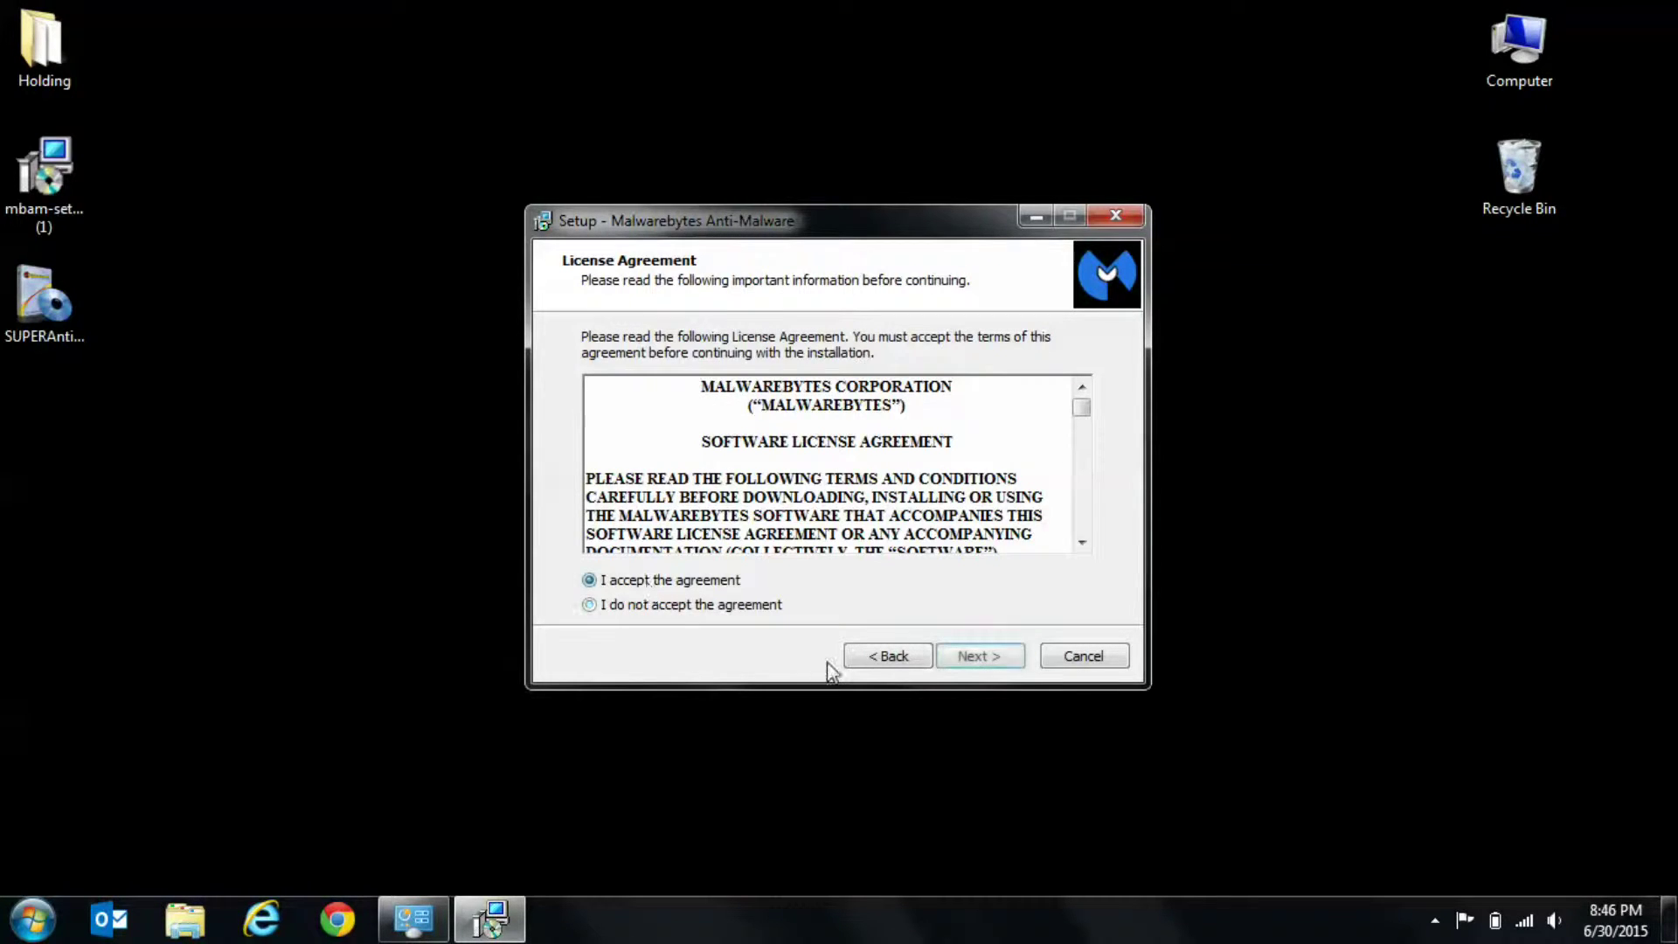
pyautogui.click(980, 674)
pyautogui.click(979, 672)
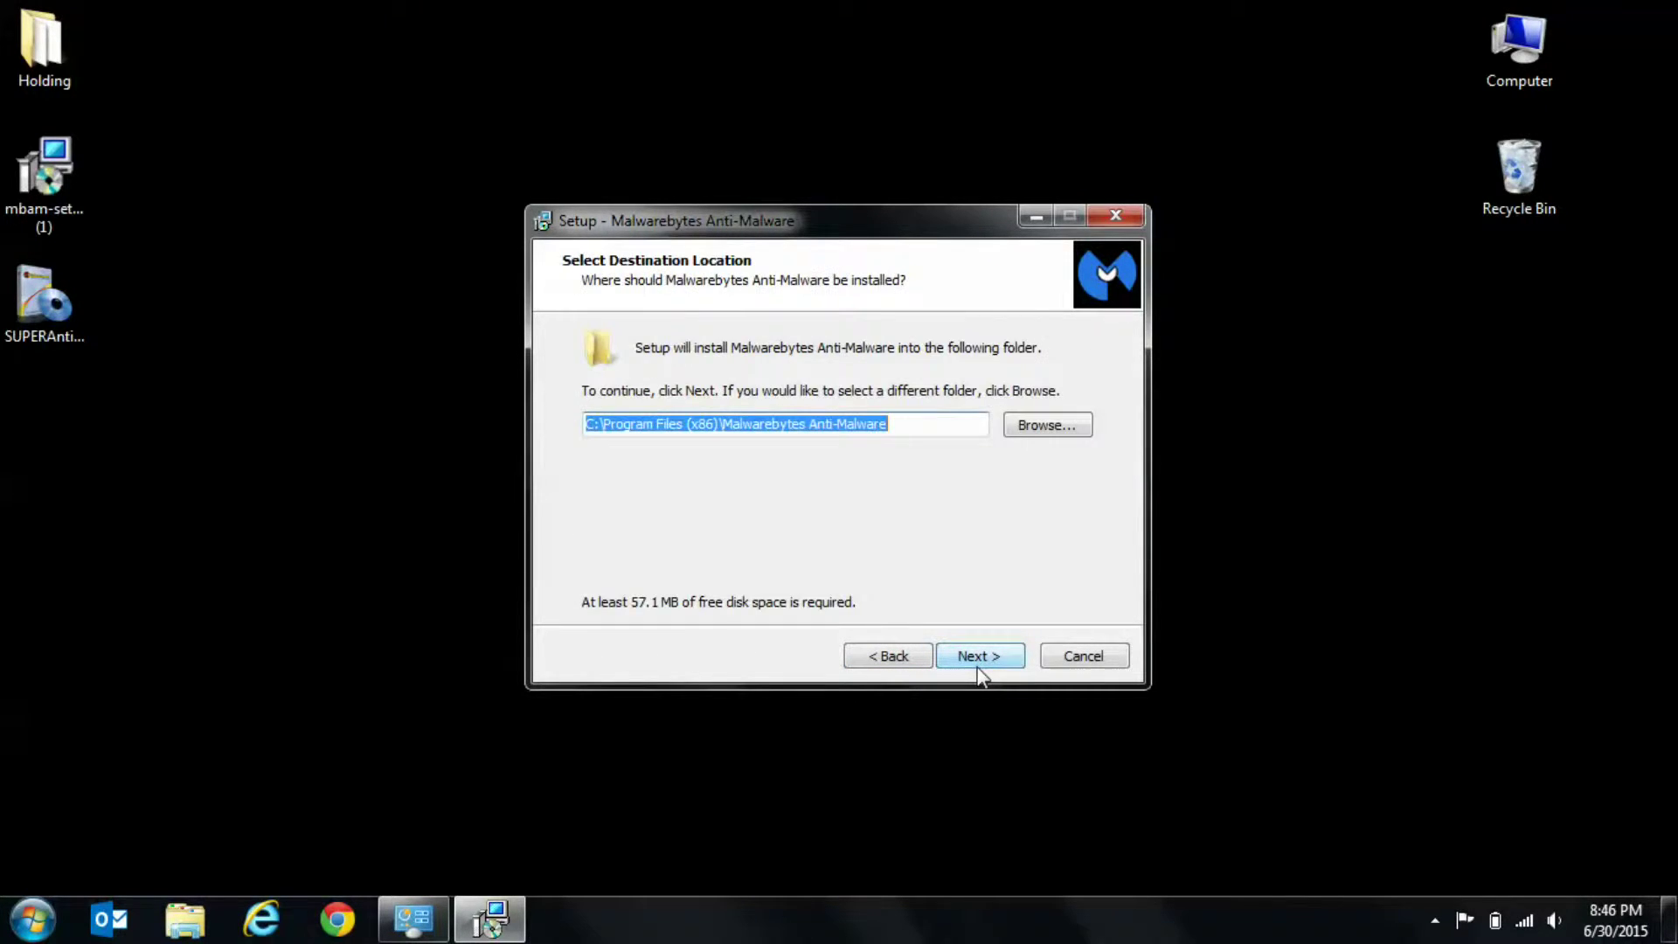
# - Install Malwarebytes Anti-Malware with the default destination, Start Menu folder and desktop icon, and finish setup with launching enabled
pyautogui.click(979, 671)
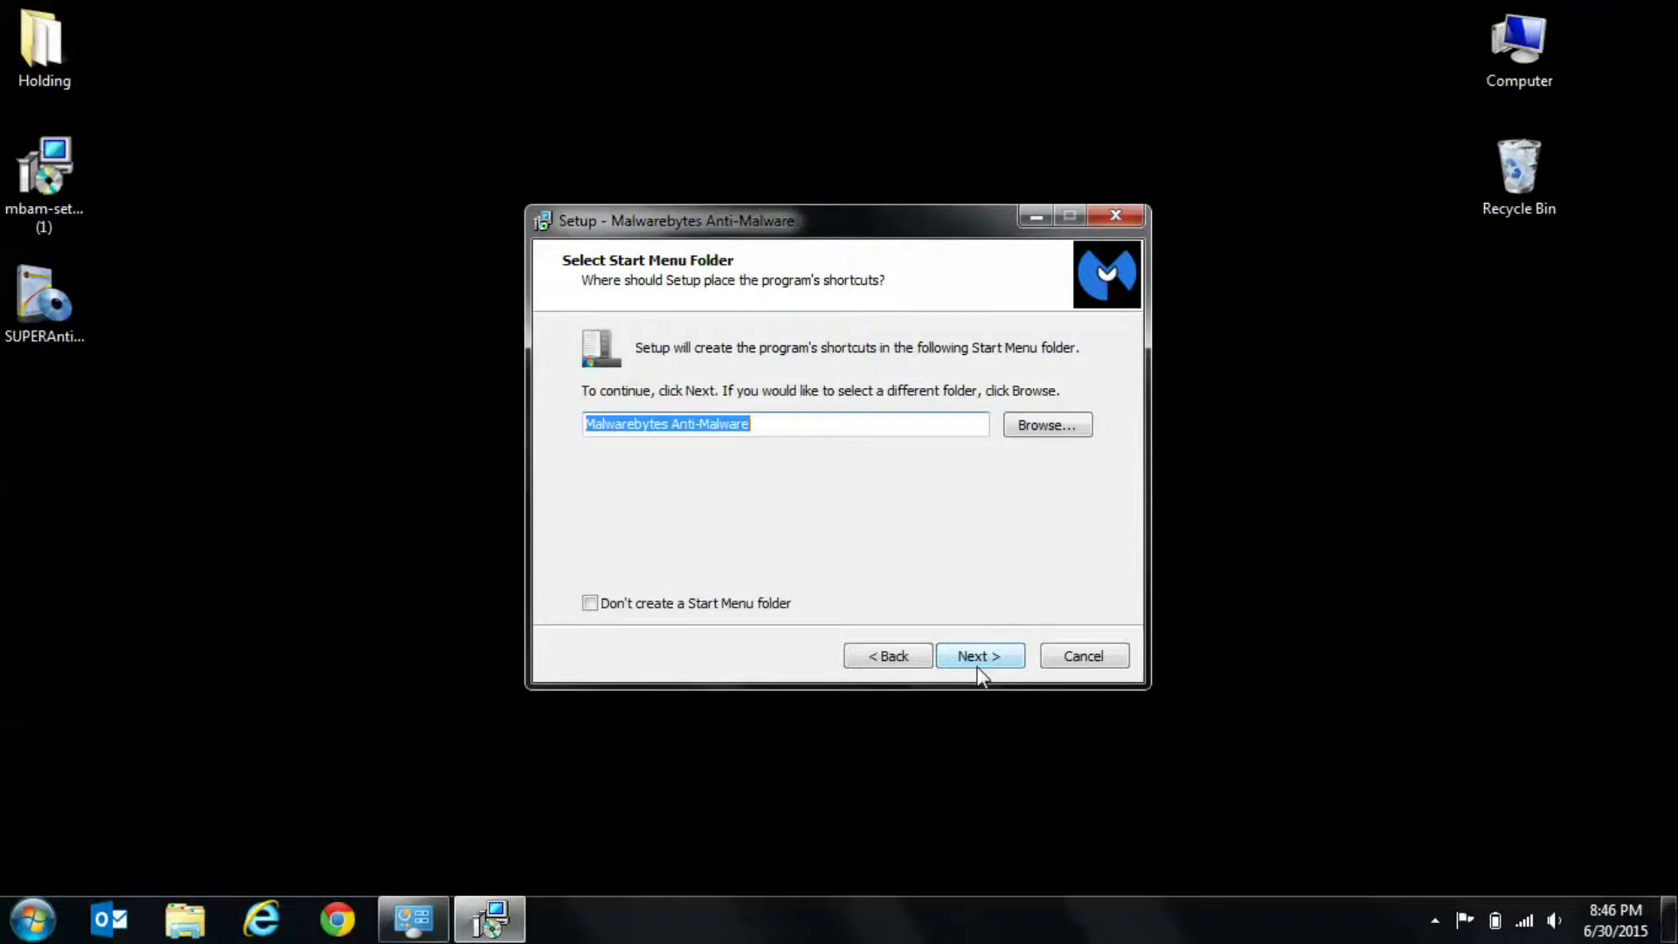
pyautogui.click(980, 671)
pyautogui.click(980, 671)
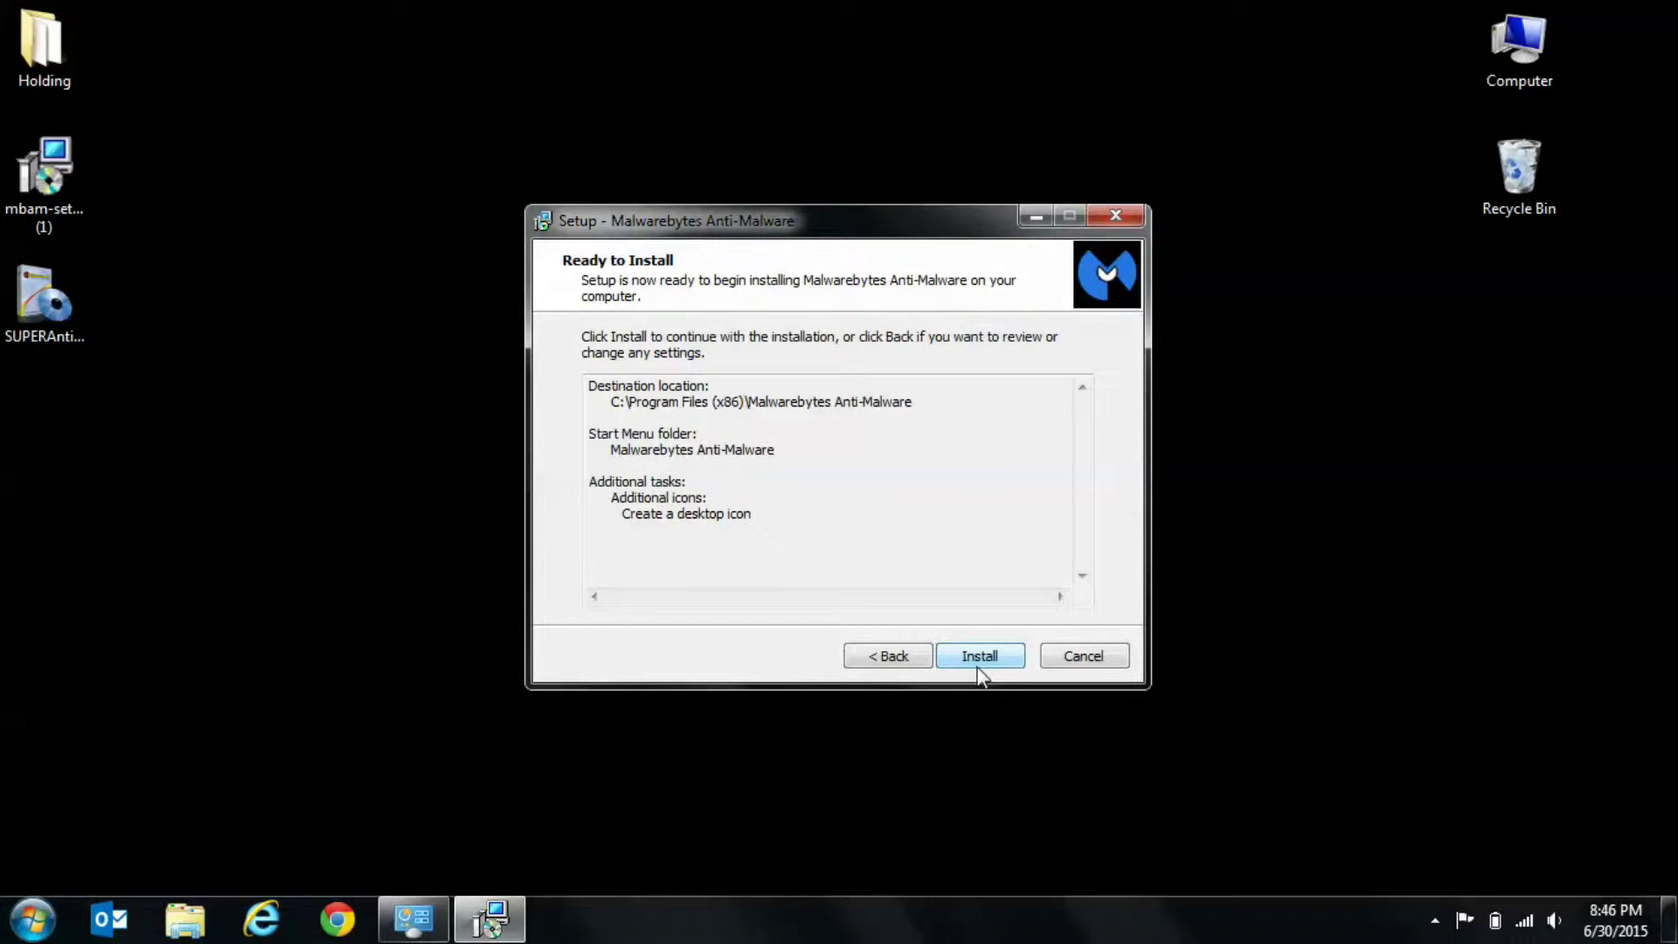
pyautogui.click(979, 669)
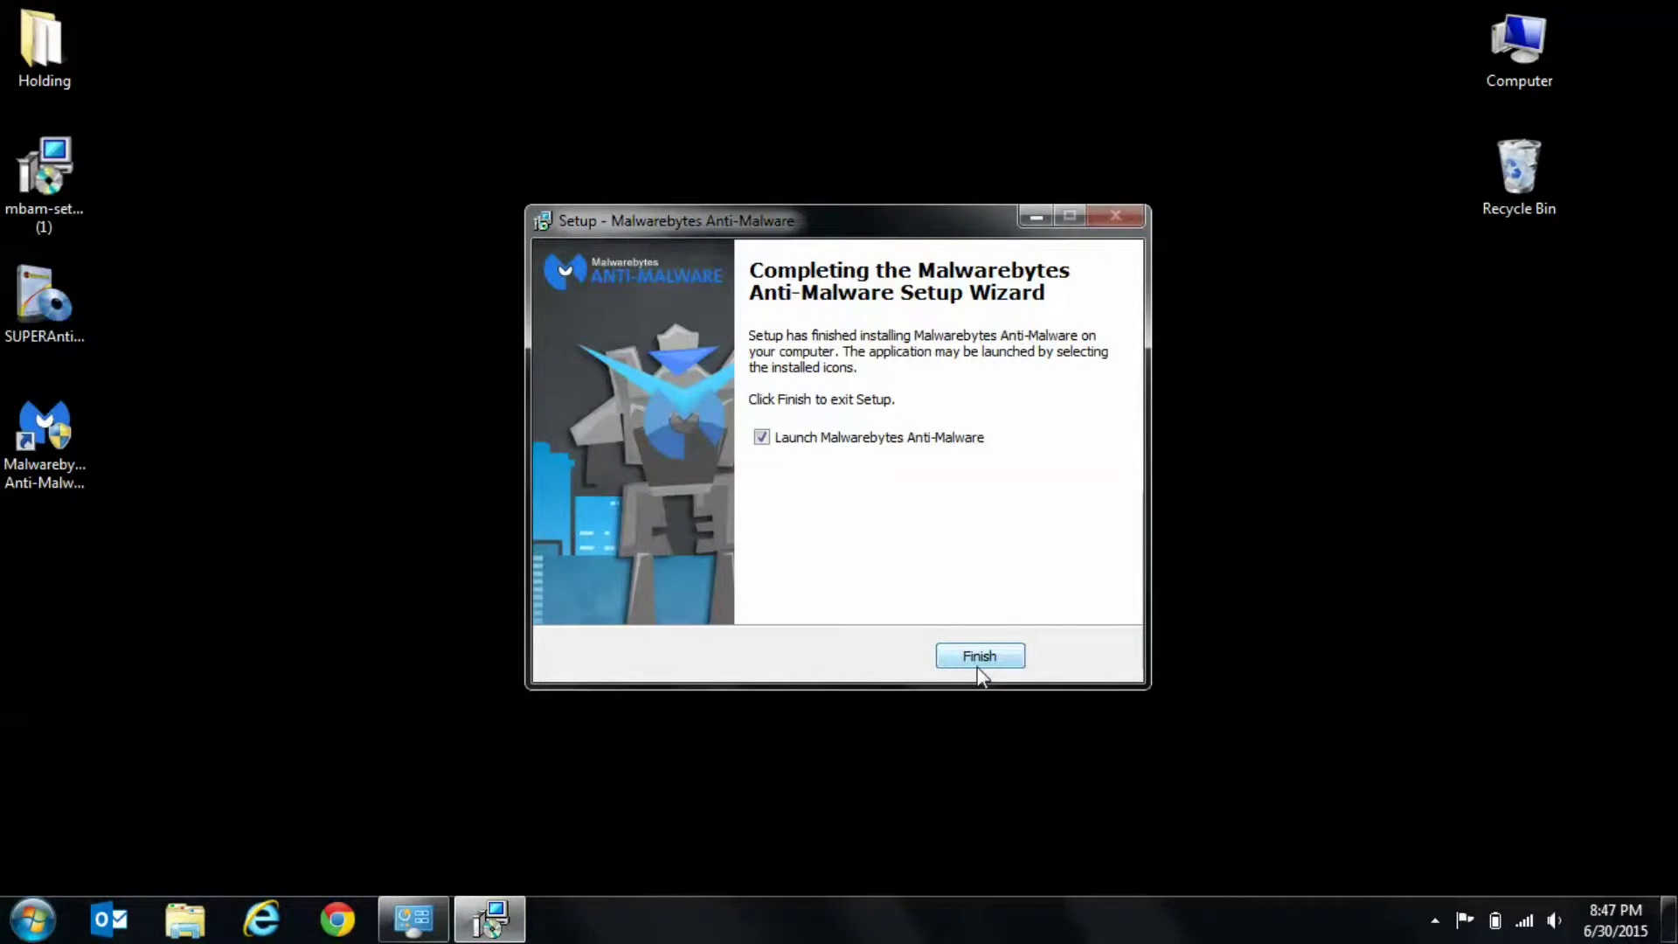
pyautogui.click(978, 657)
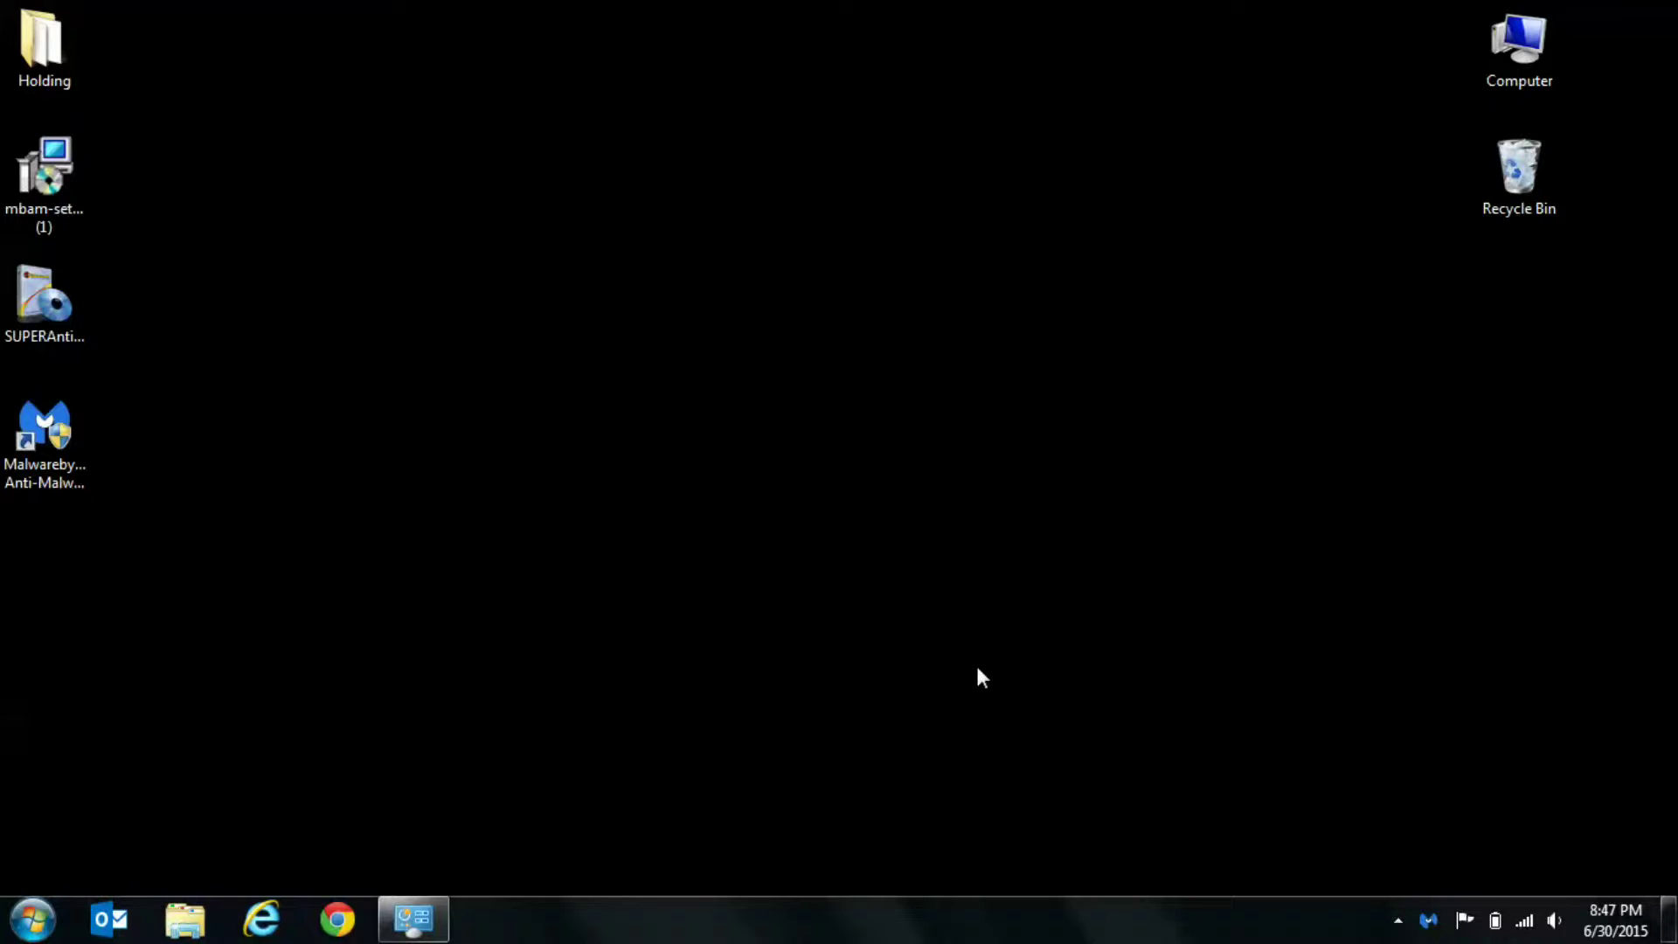
# - Run the SUPERAntiSpyware installer from the desktop and install the Free Edition for all users, leaving the registration code blank
pyautogui.doubleClick(46, 293)
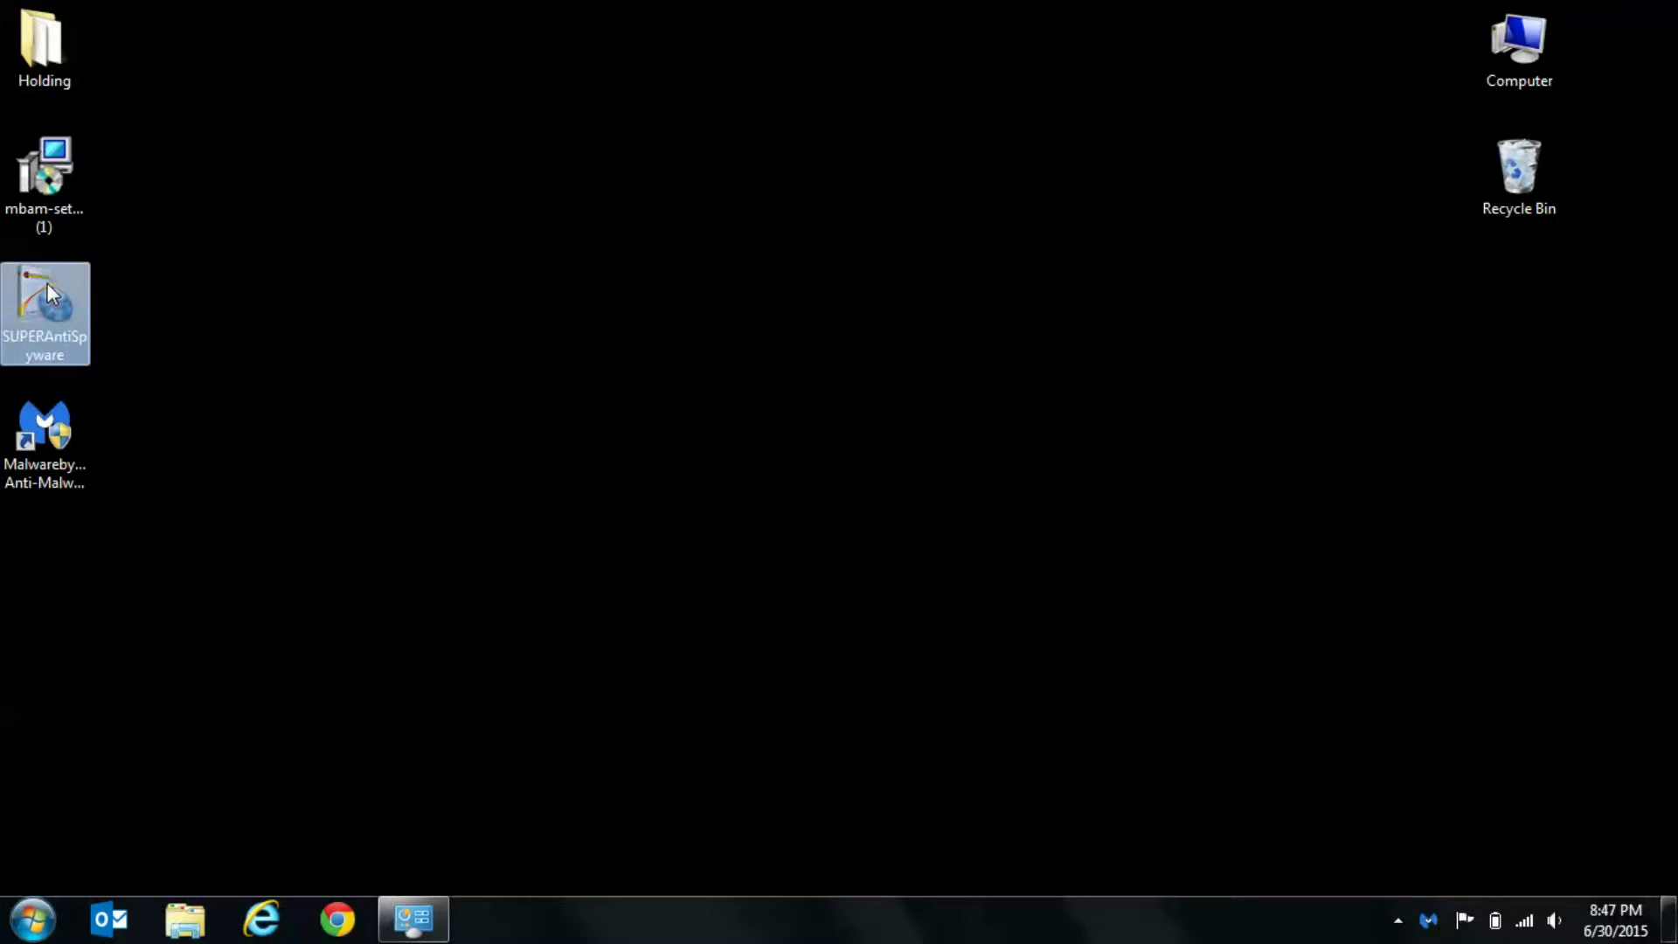
pyautogui.click(927, 485)
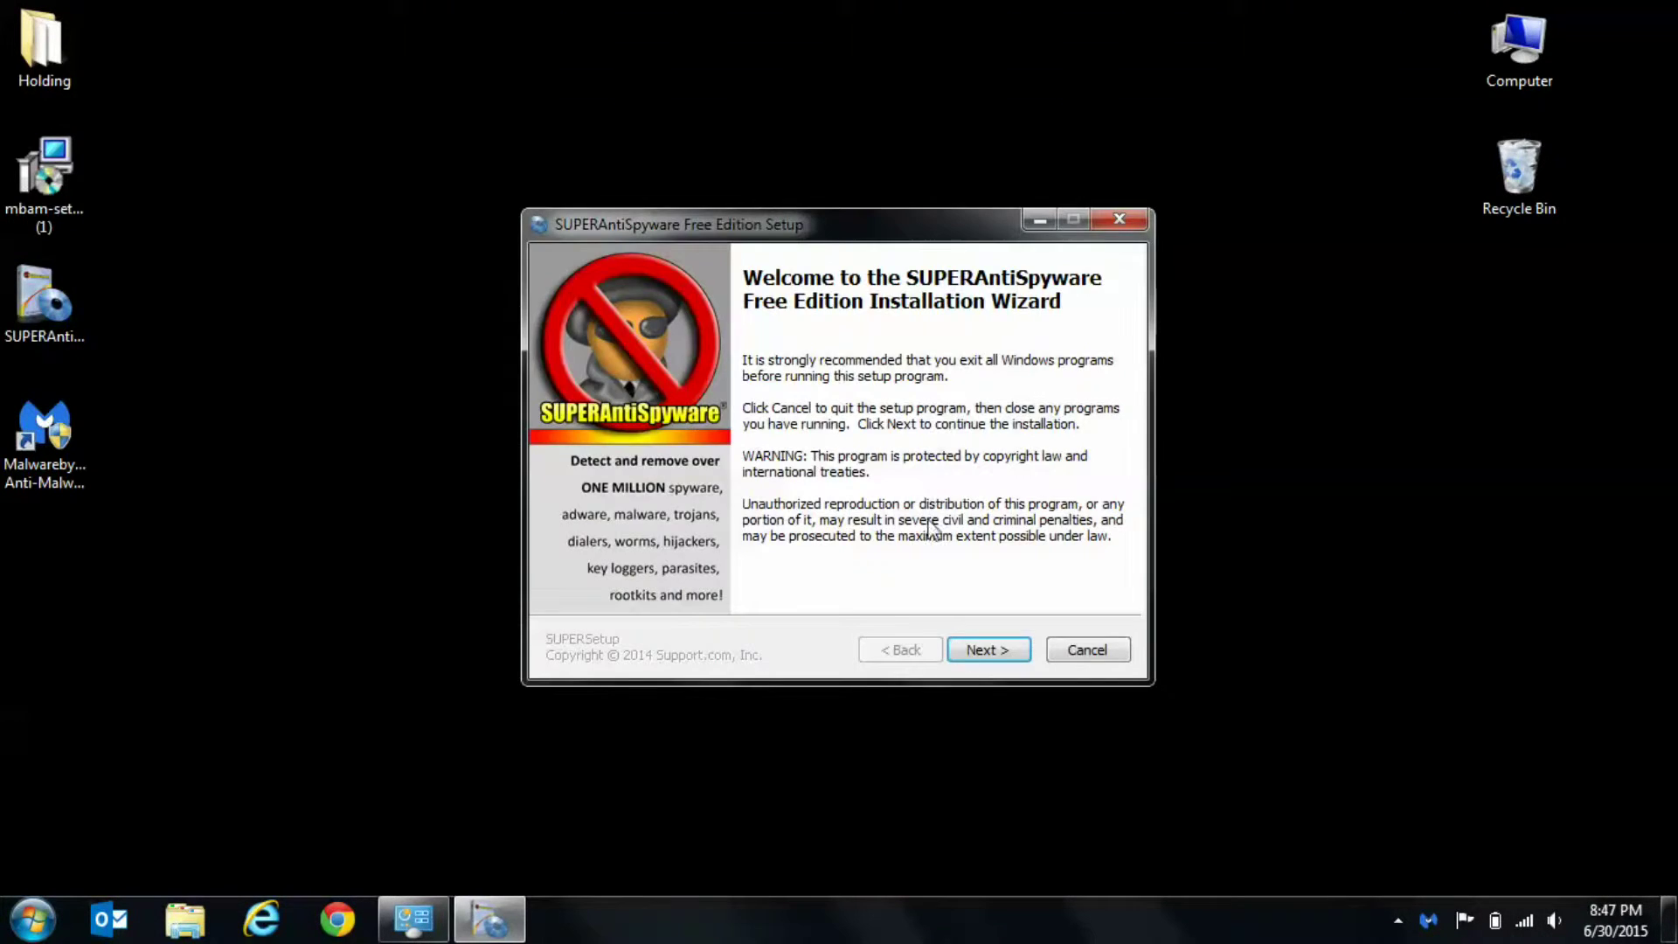
pyautogui.click(982, 654)
pyautogui.click(983, 654)
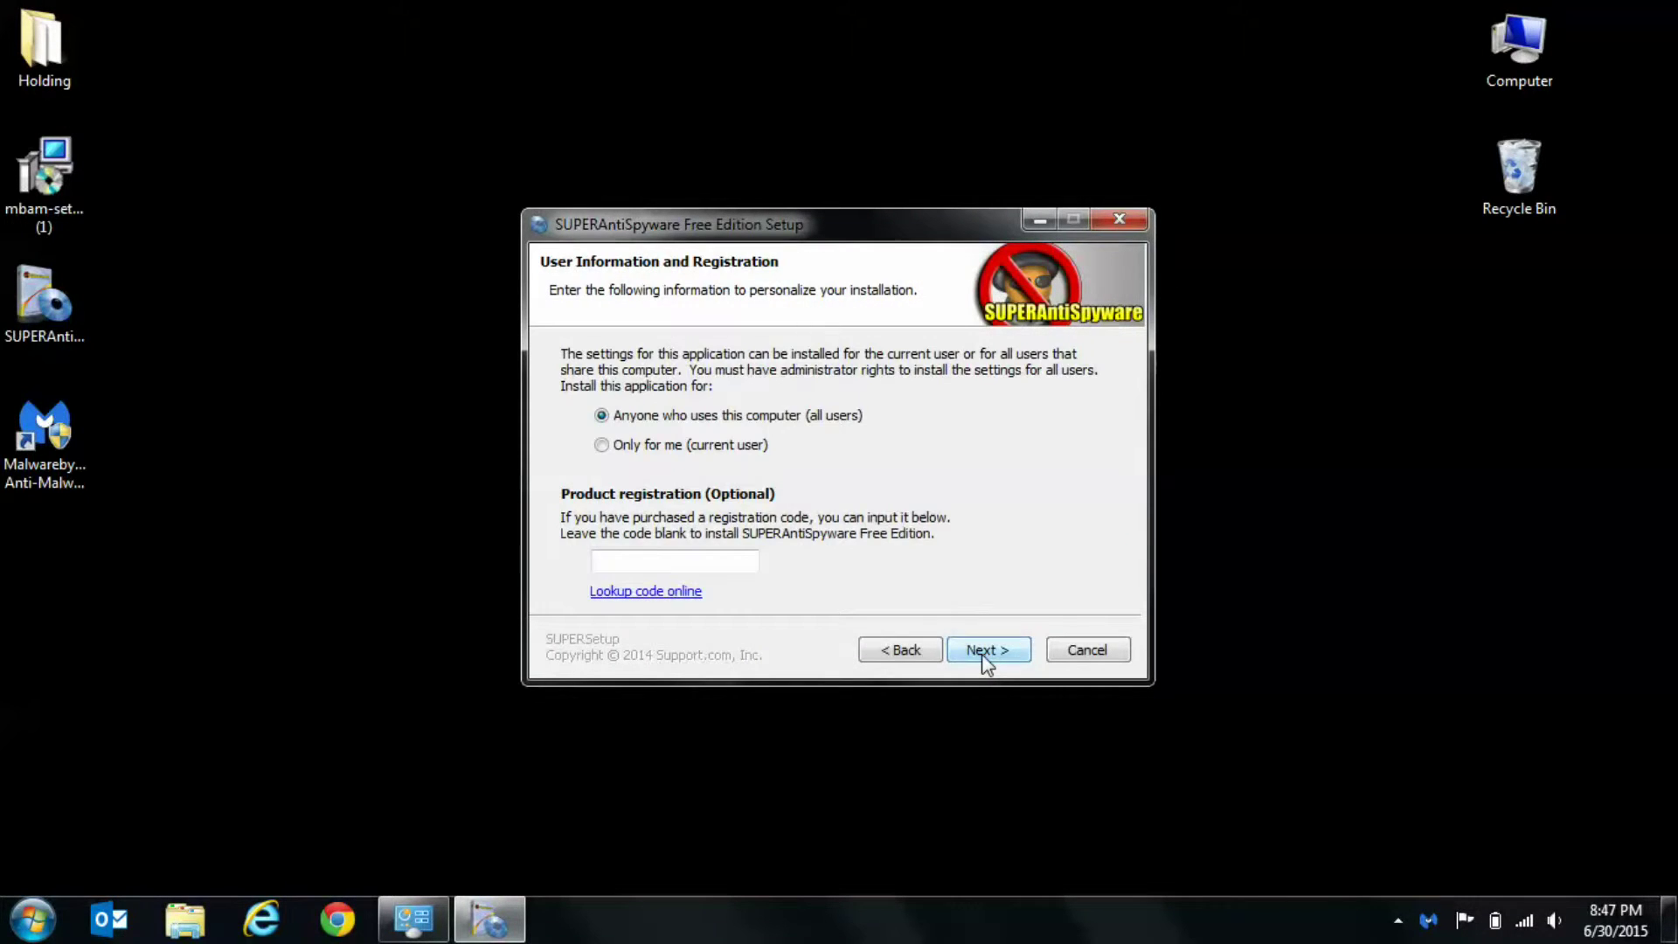
pyautogui.click(983, 654)
pyautogui.click(983, 653)
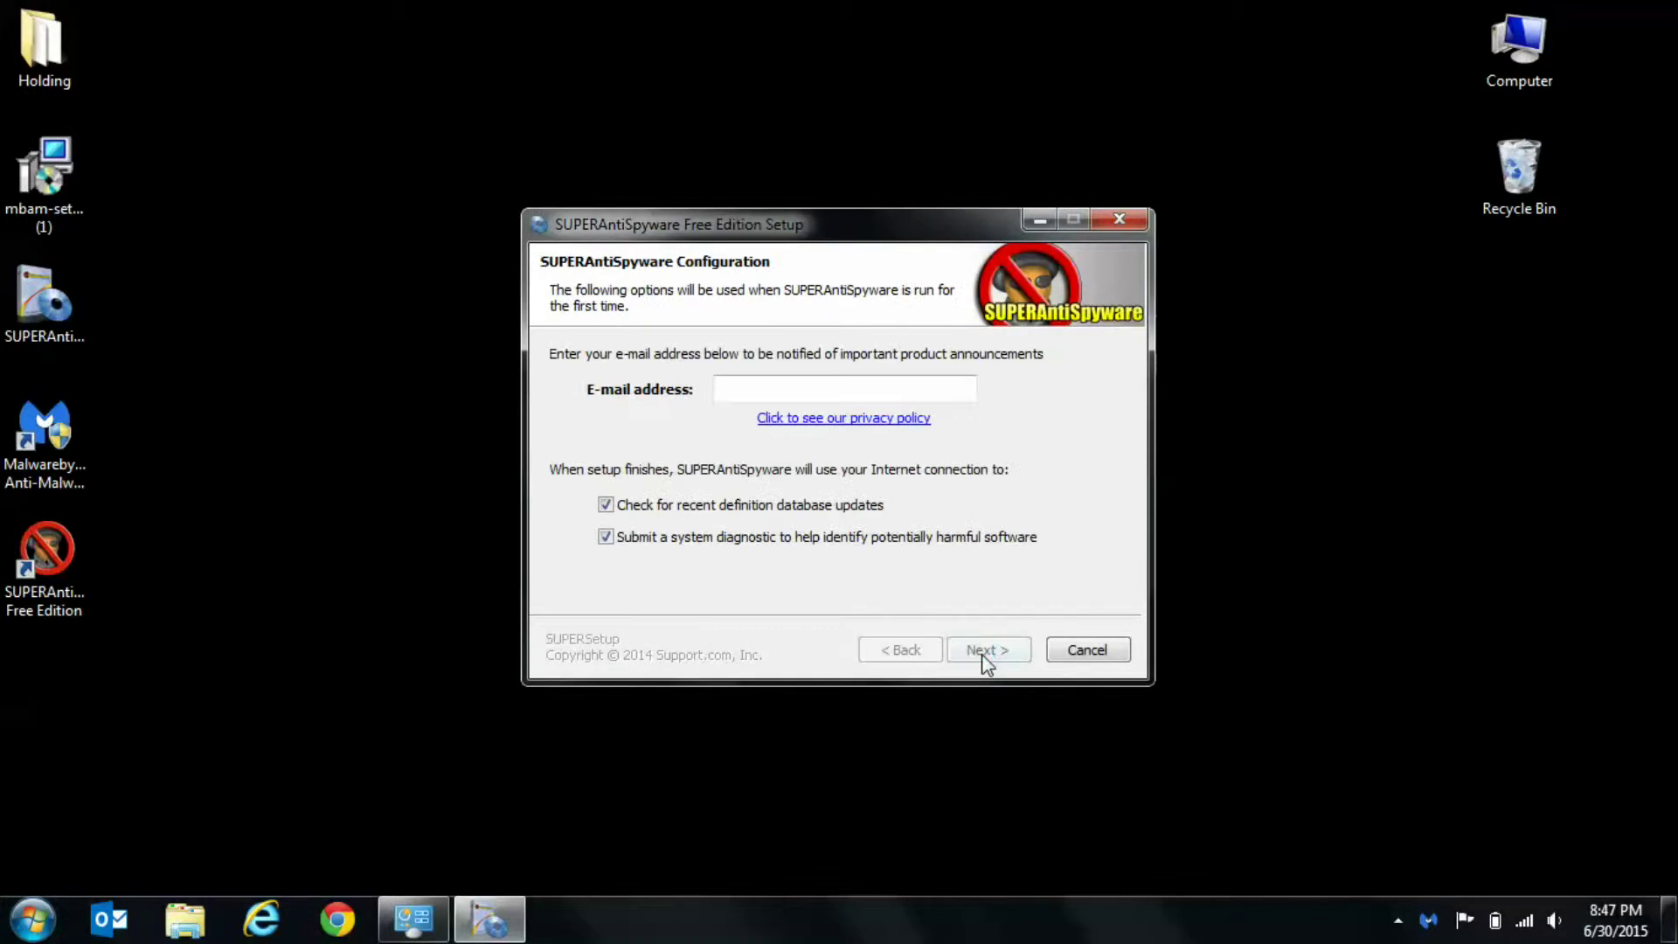
# - Finish the SUPERAntiSpyware setup without an e-mail address, start the Professional trial and close its main window
pyautogui.click(983, 654)
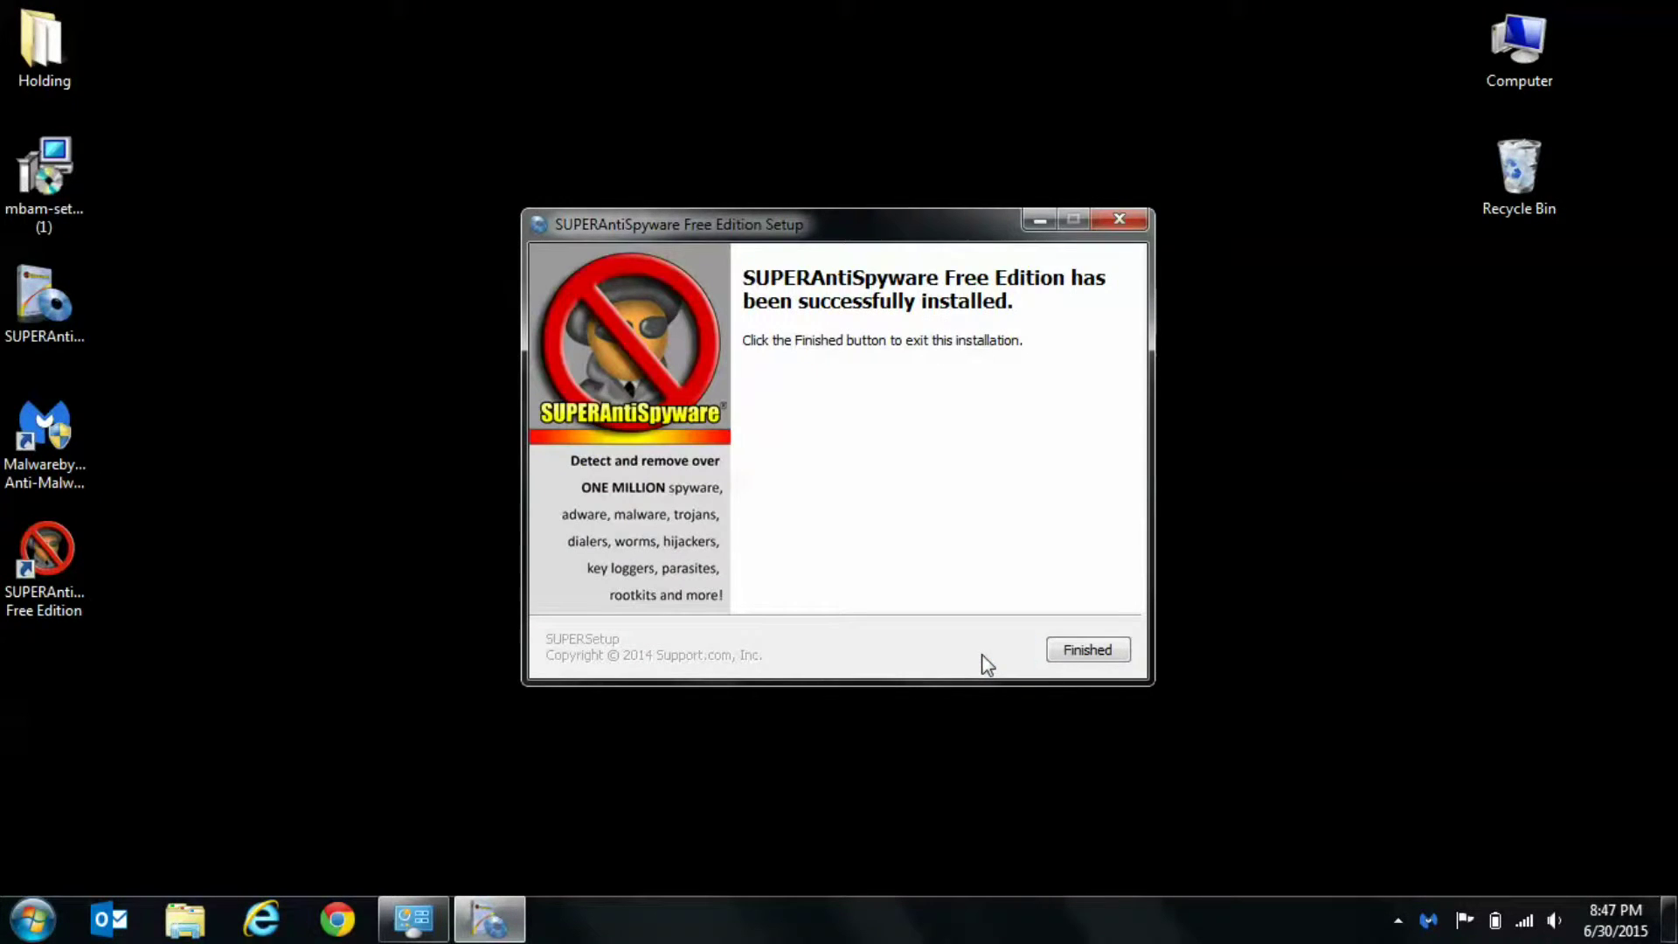
pyautogui.click(1089, 650)
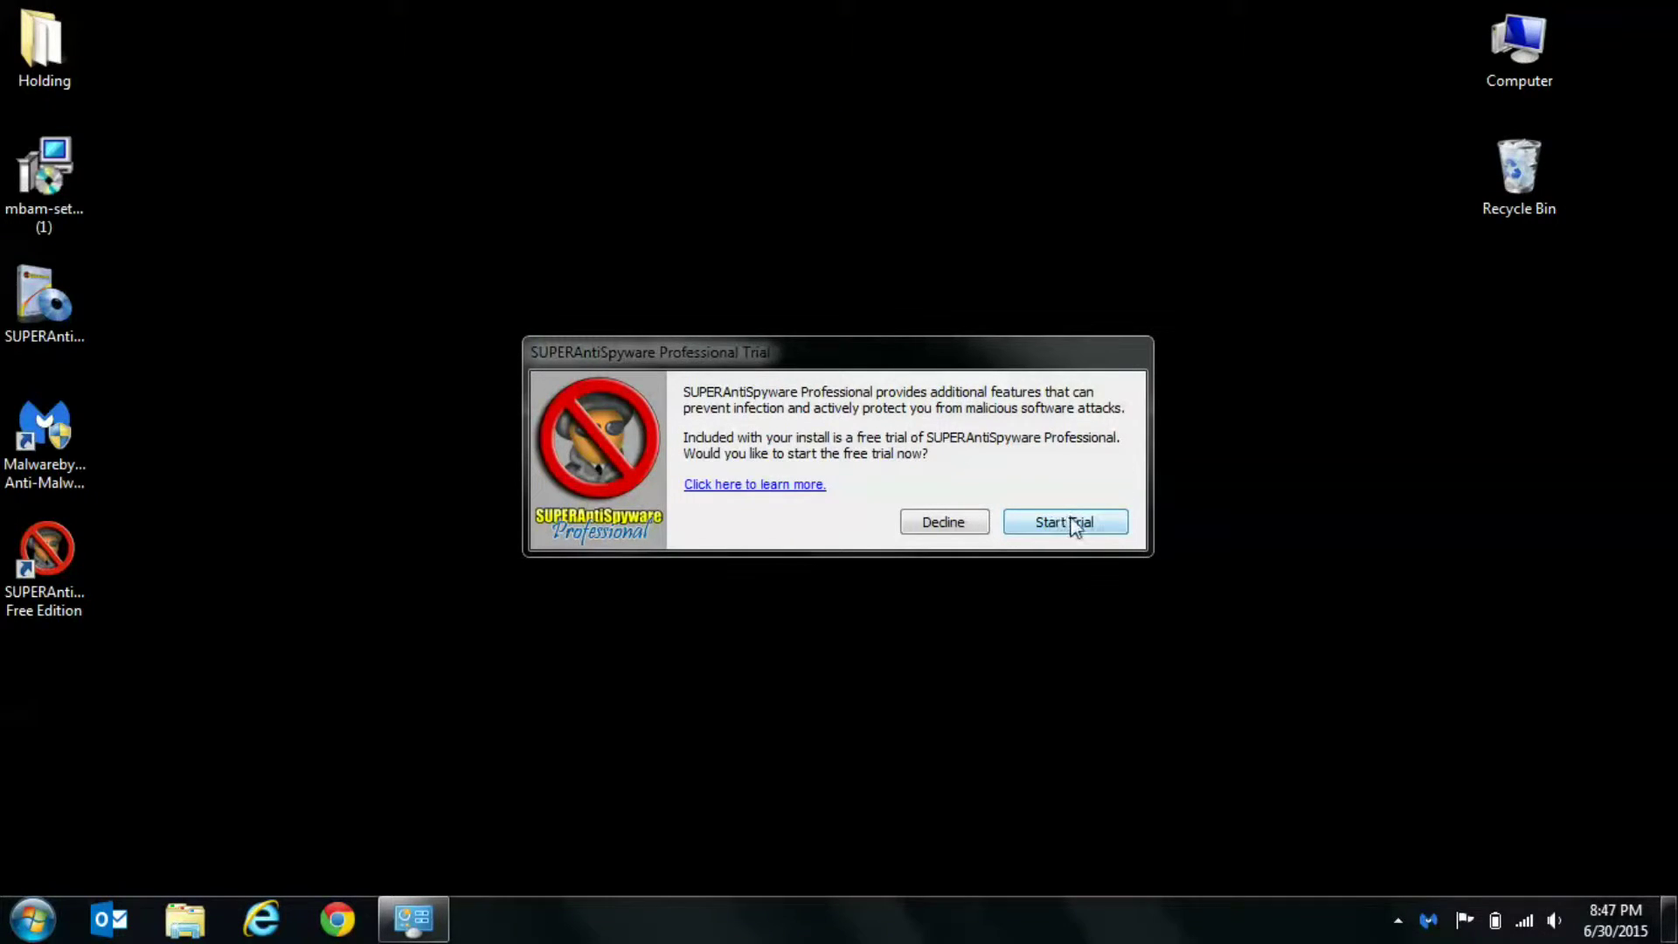
pyautogui.click(1068, 521)
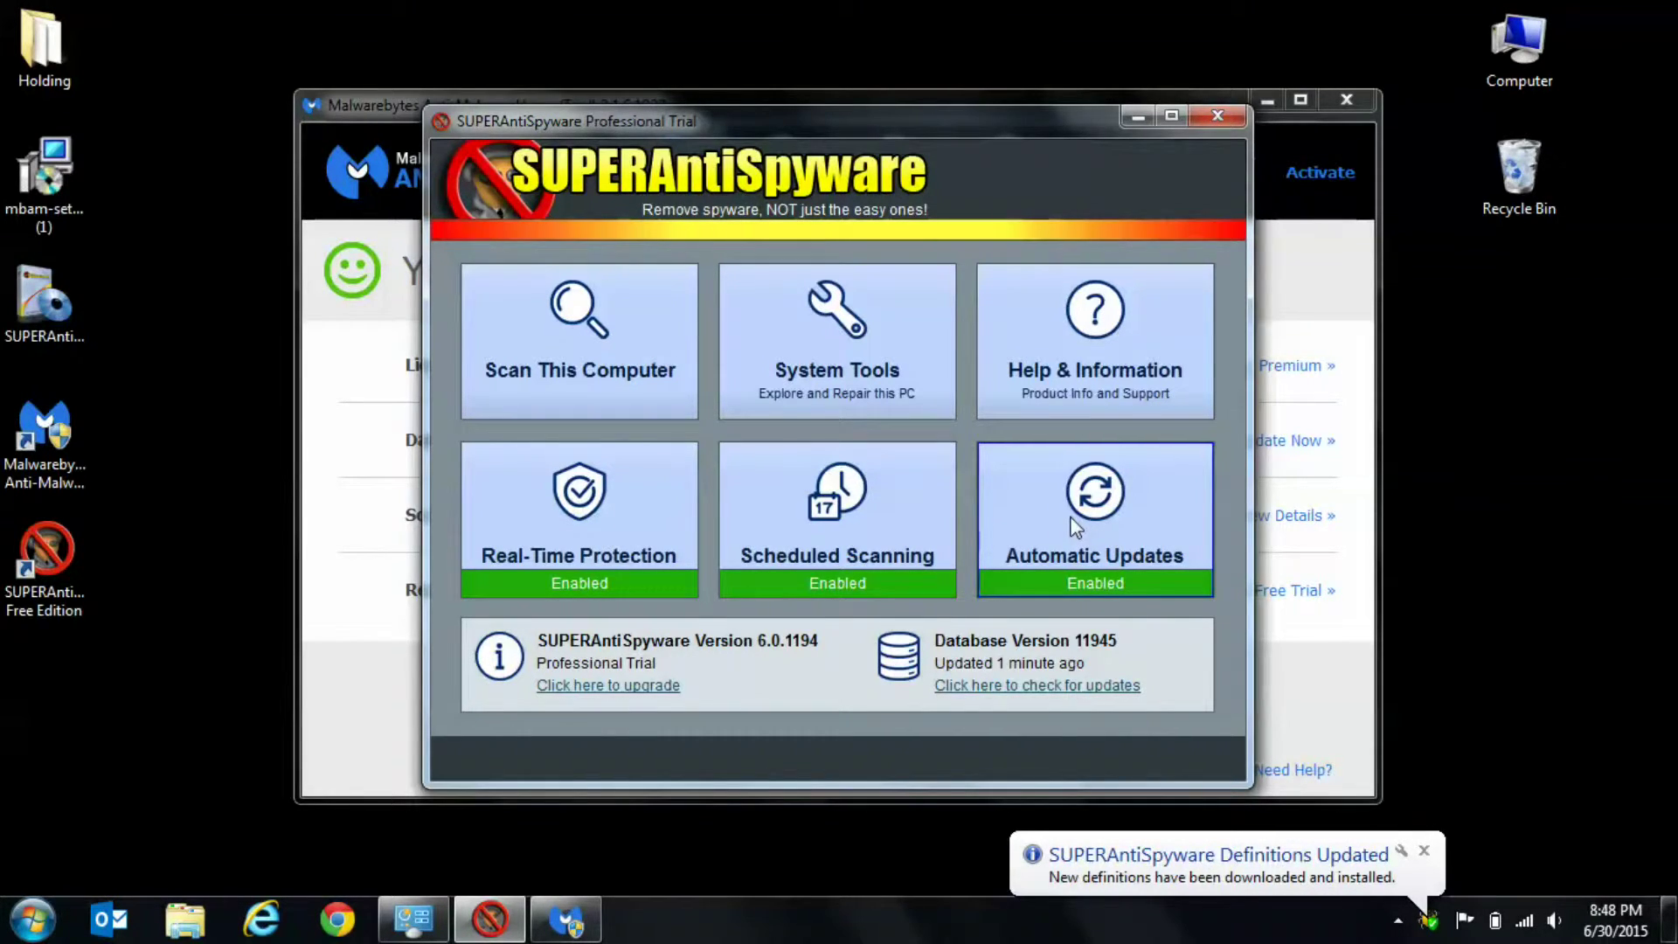
pyautogui.click(1218, 115)
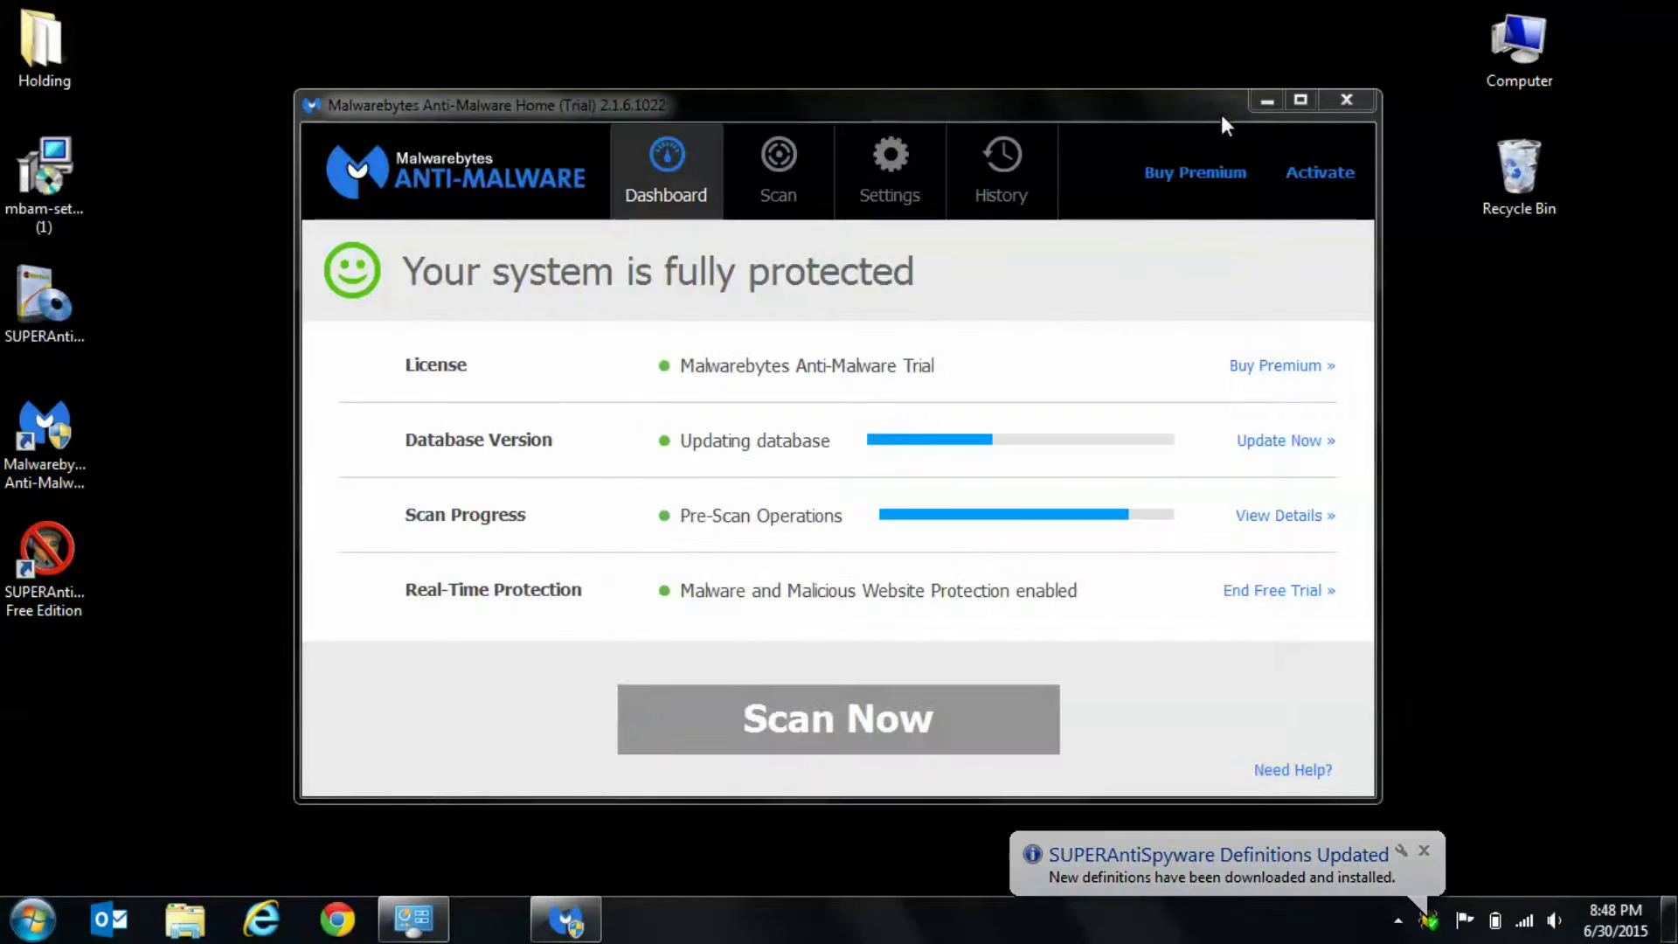
# - Cancel the running Threat Scan in Malwarebytes and open the selection of scan types
pyautogui.click(748, 176)
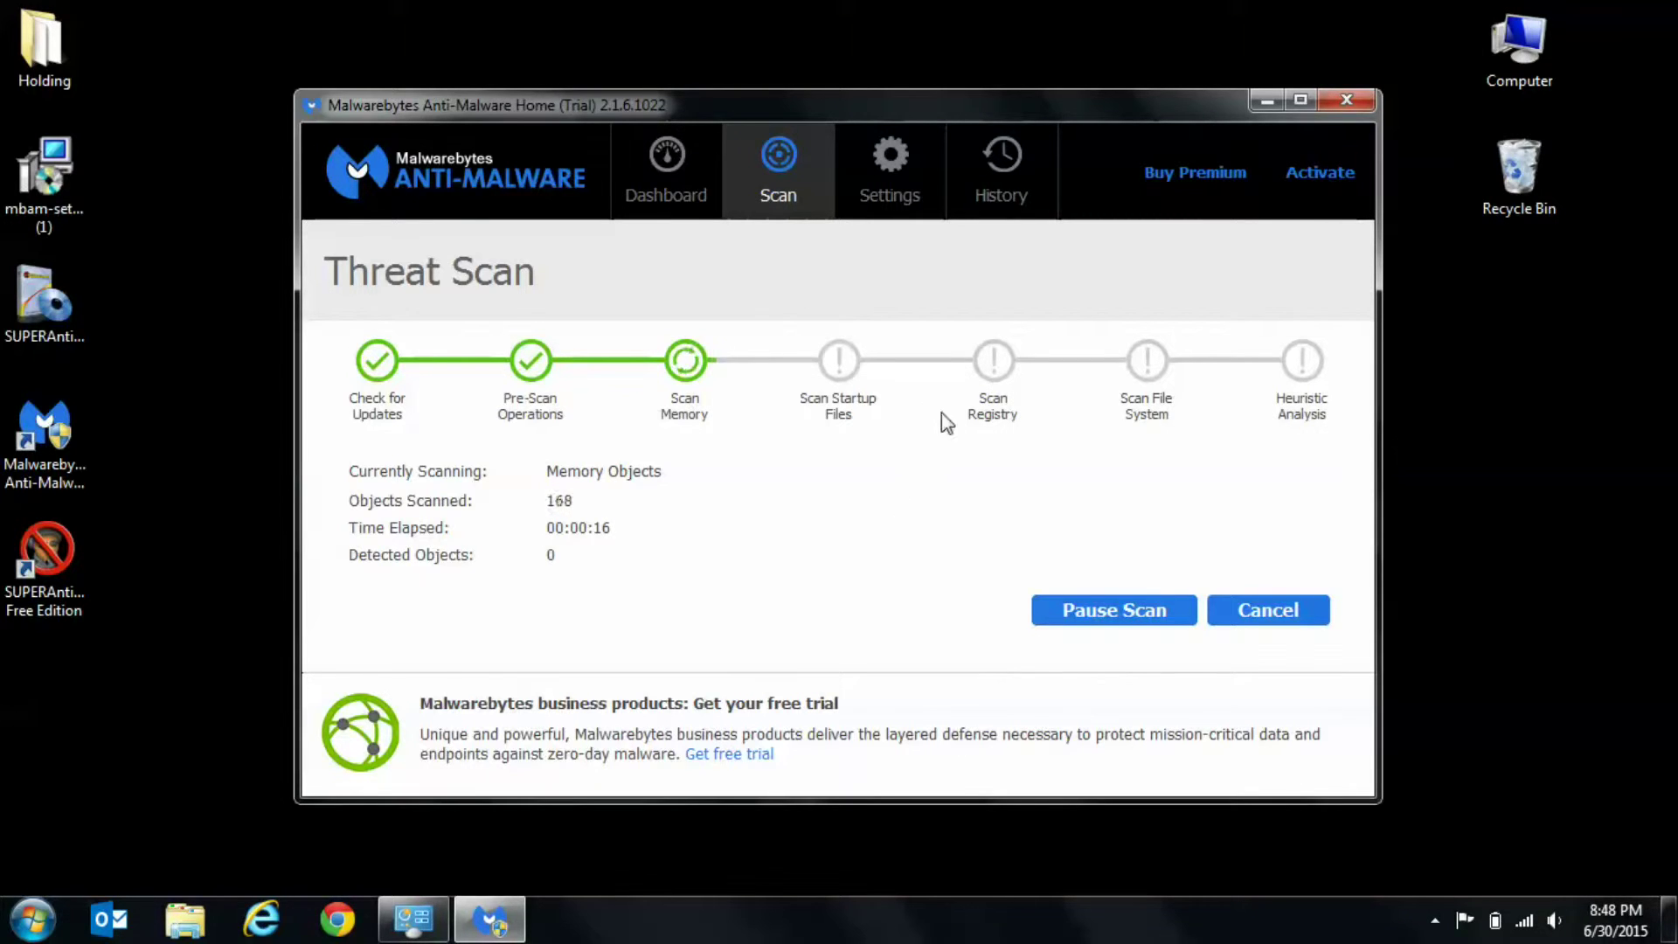
pyautogui.click(1278, 617)
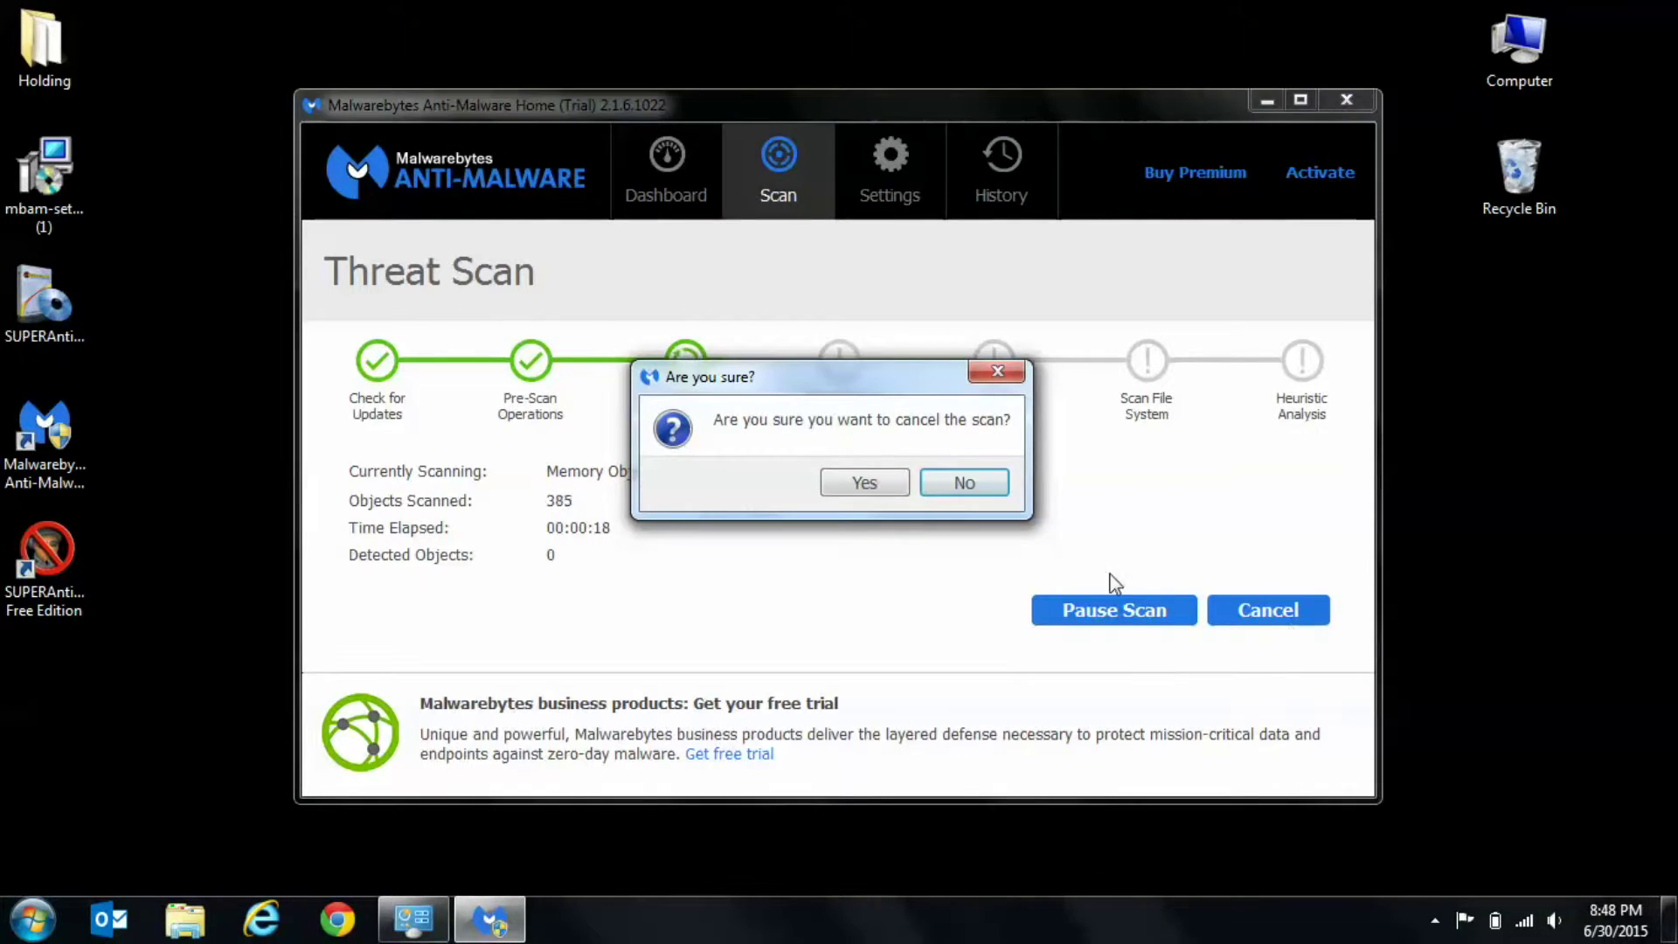
pyautogui.click(878, 489)
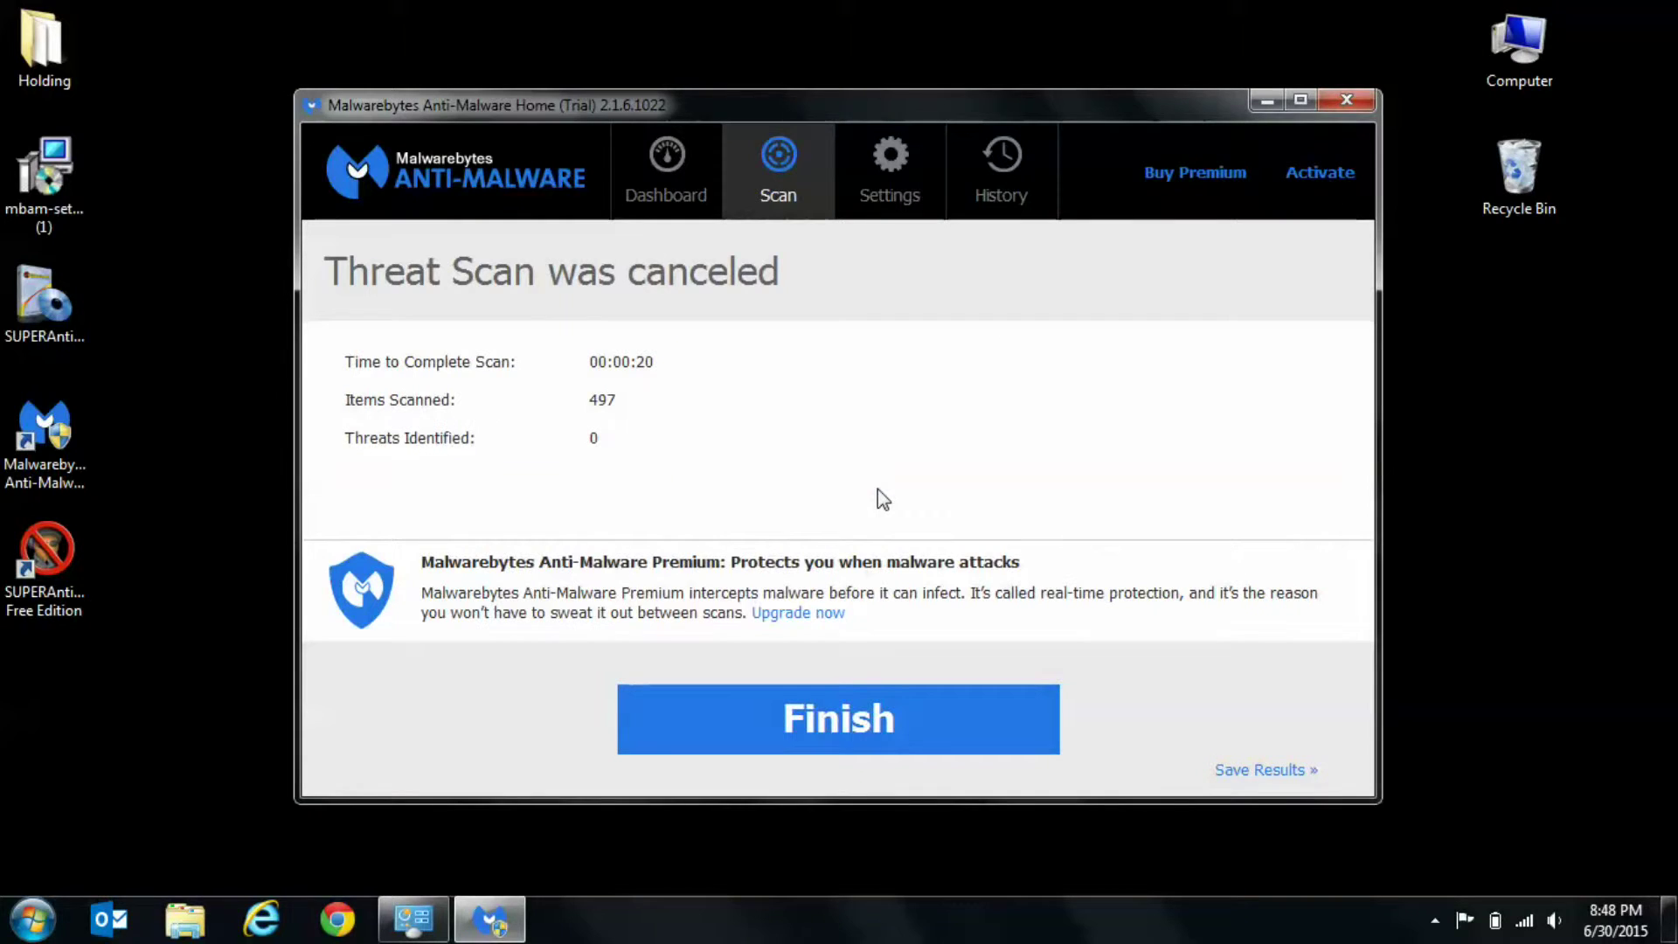
pyautogui.click(757, 724)
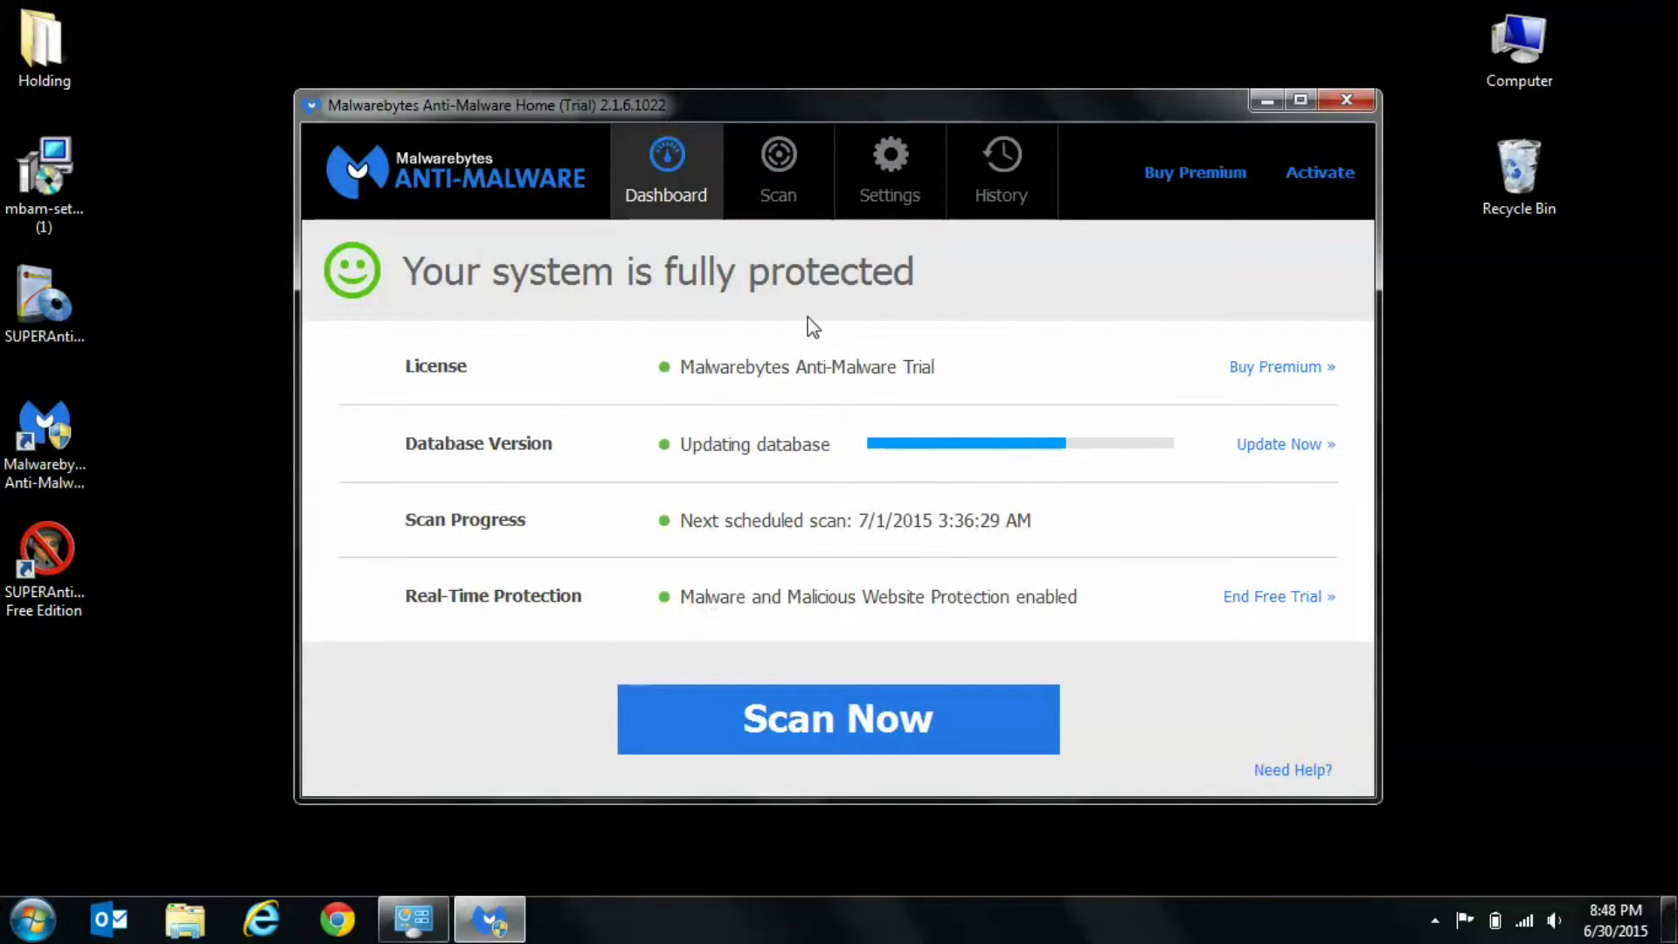
pyautogui.click(778, 175)
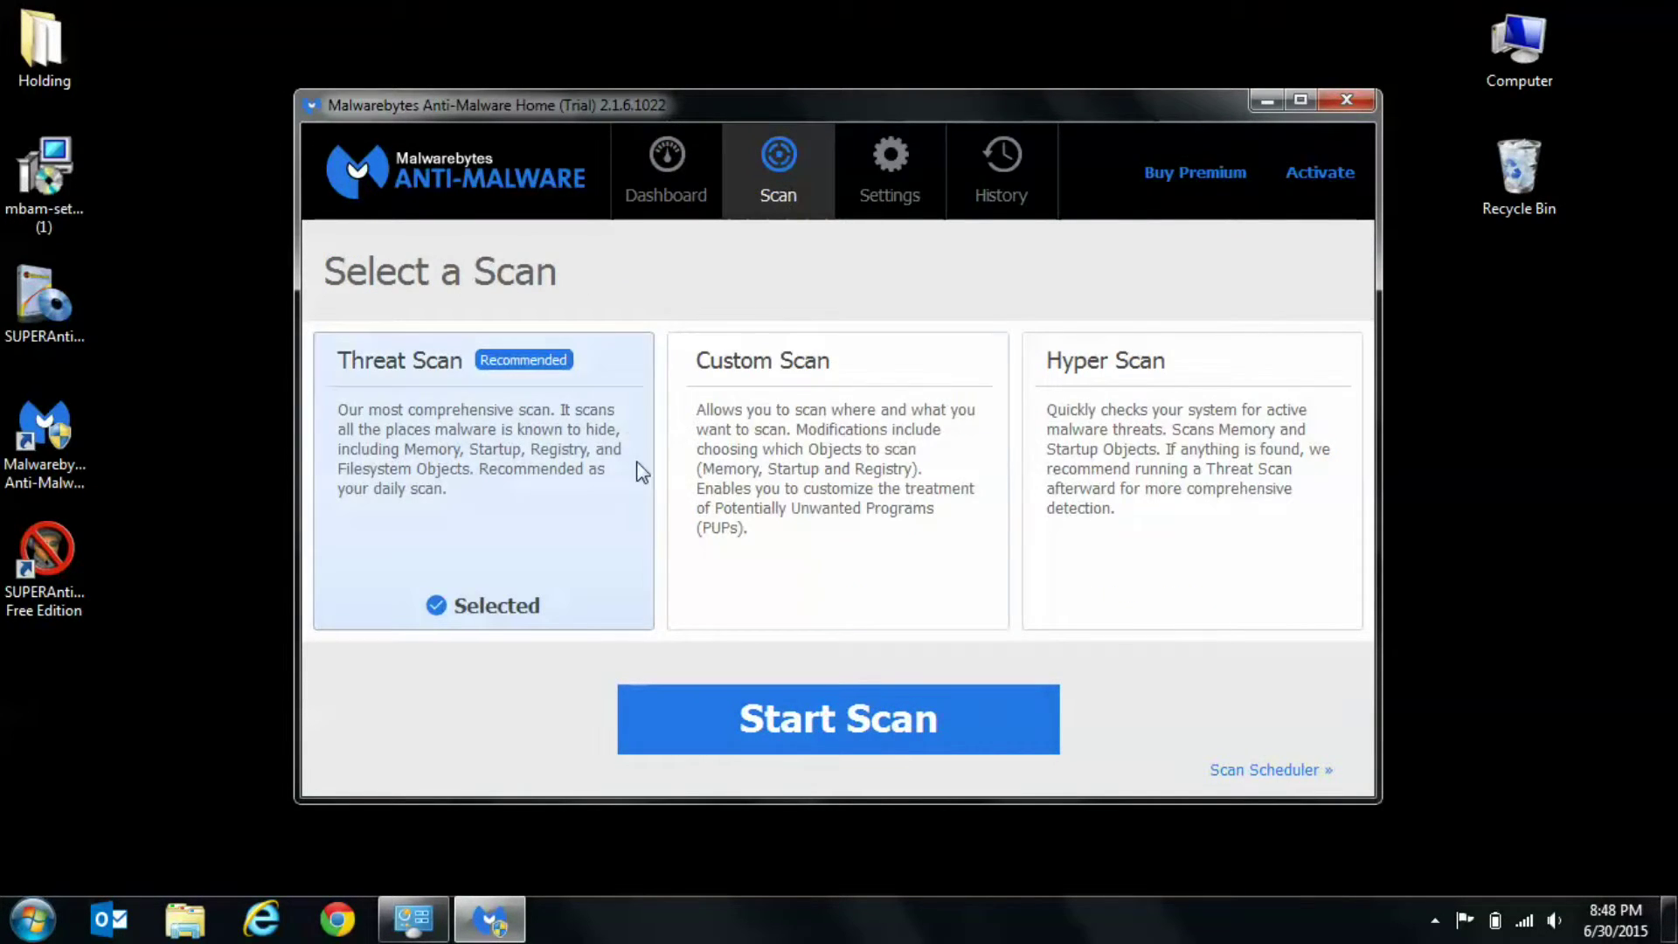
# - Start a Custom Scan of drive C: including memory, startup and registry, archives and rootkits, postponing the offered program update
pyautogui.click(826, 358)
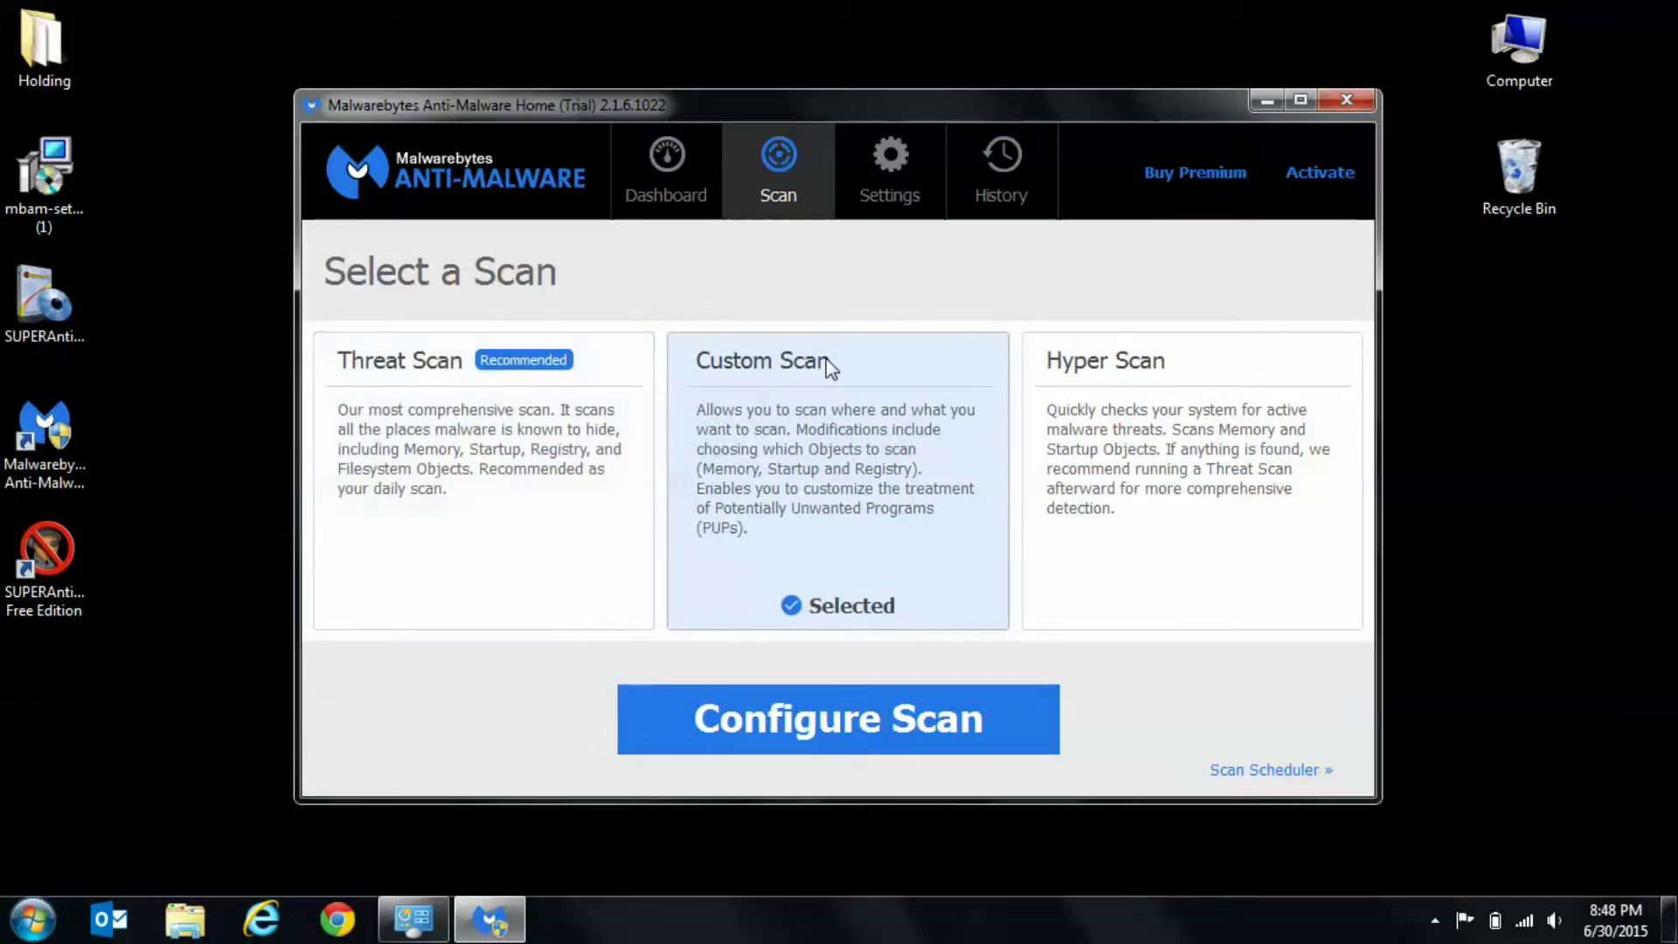
pyautogui.click(827, 715)
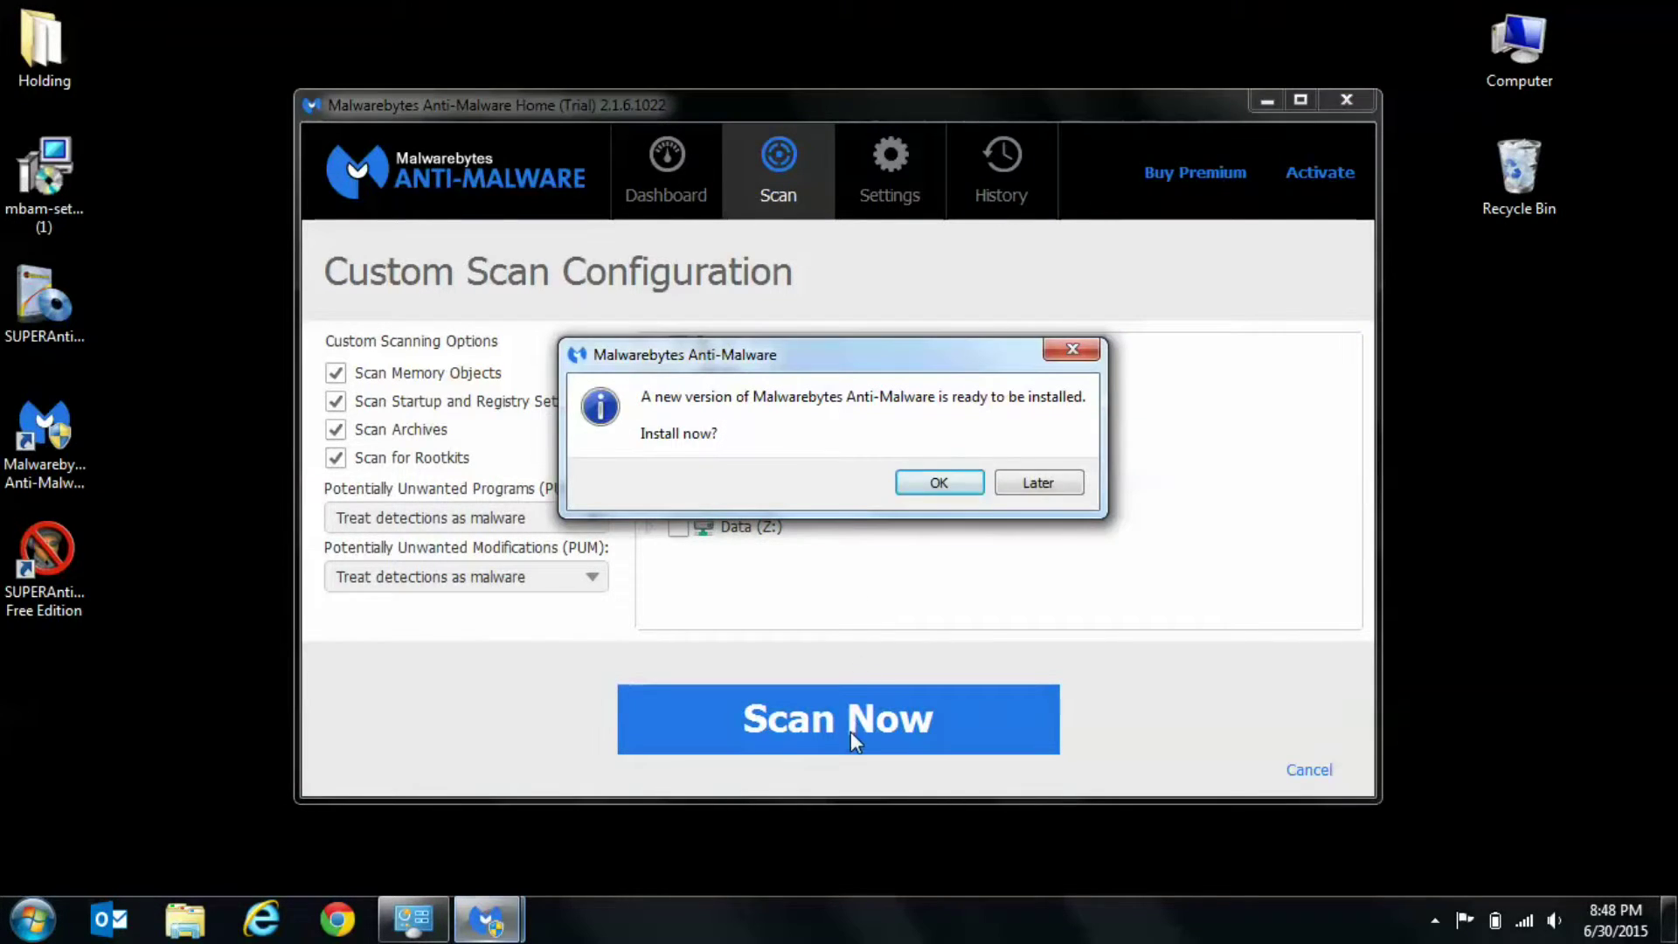
pyautogui.click(1033, 483)
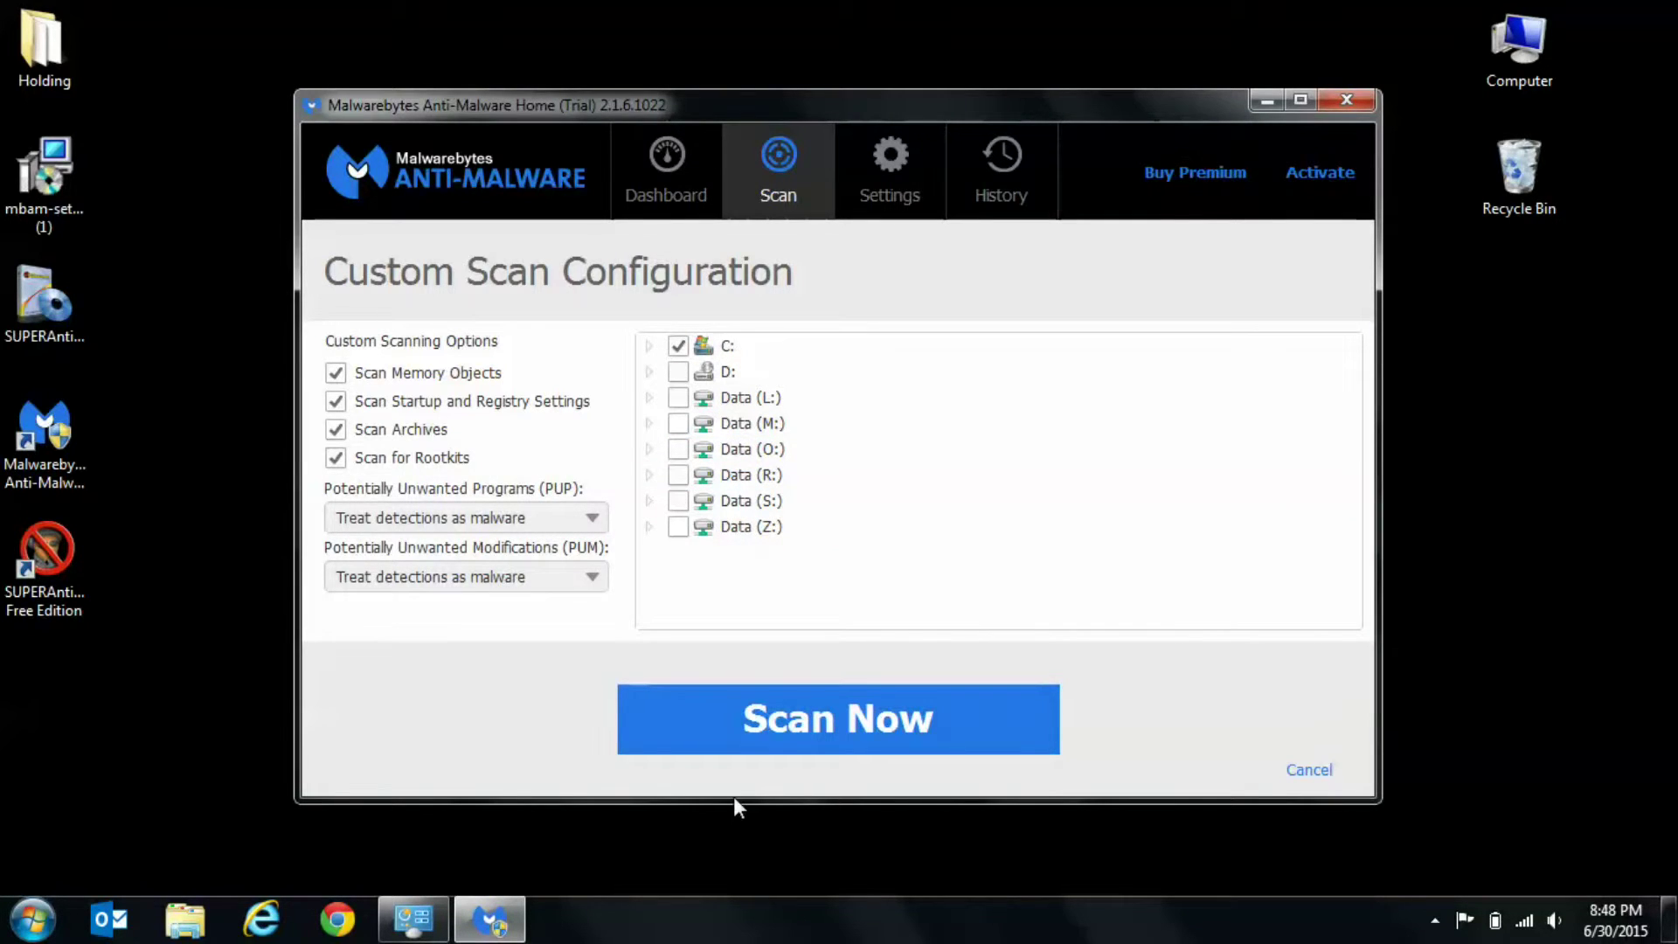
pyautogui.click(888, 722)
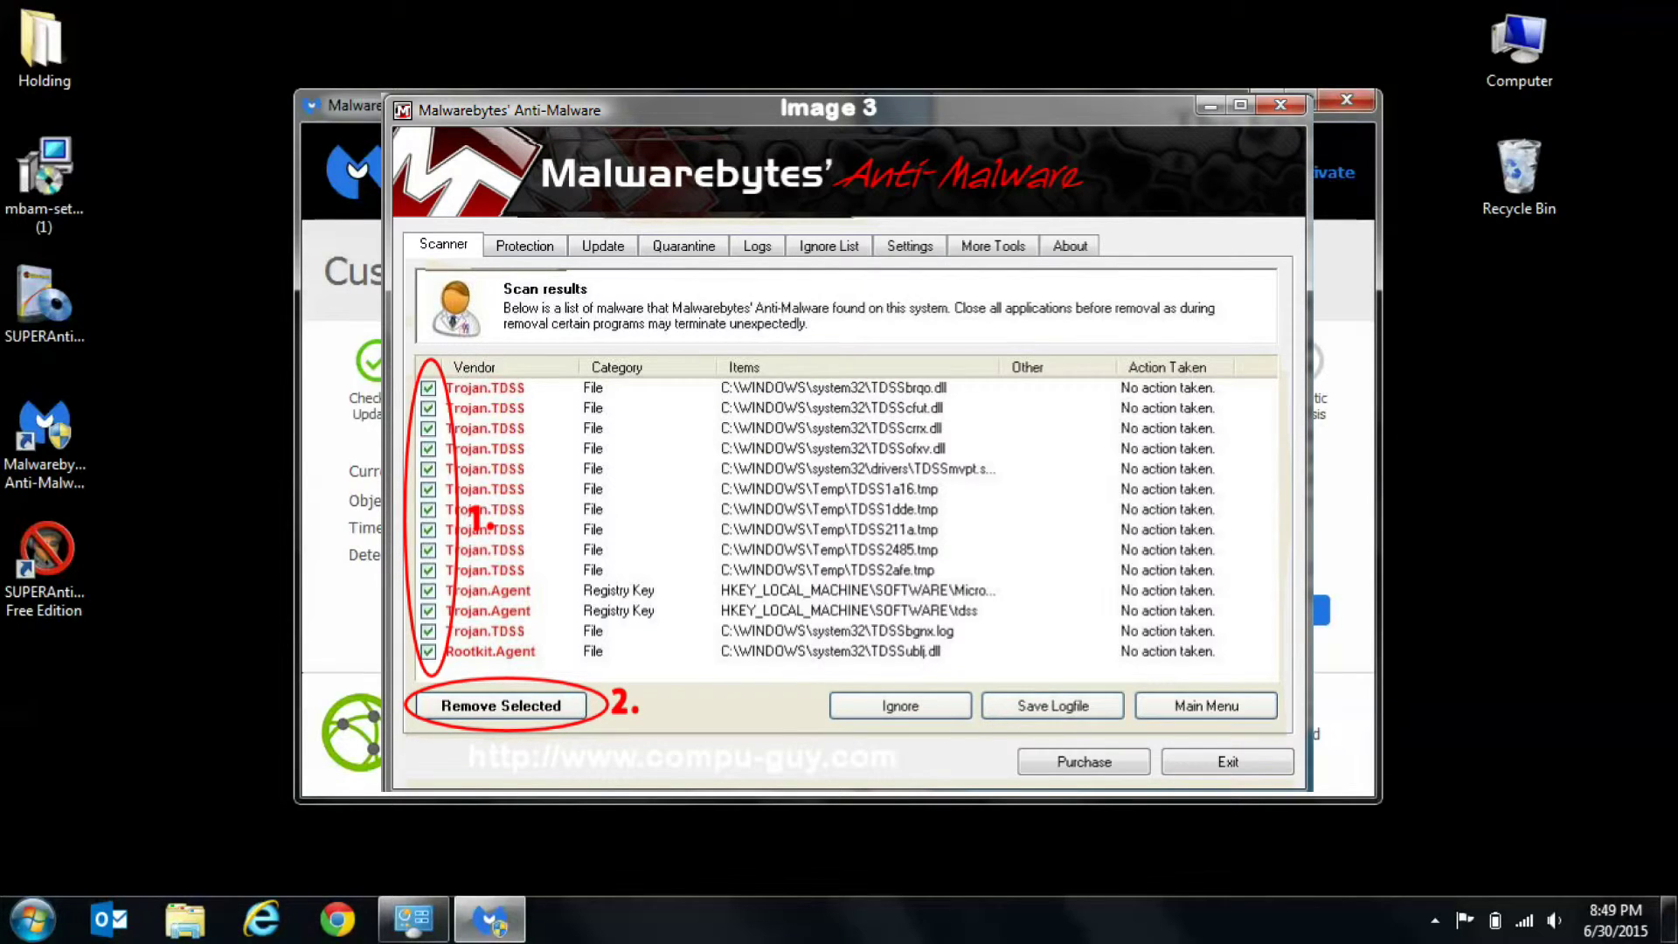
# - Cancel the running Custom Scan and close Malwarebytes Anti-Malware
pyautogui.click(1249, 614)
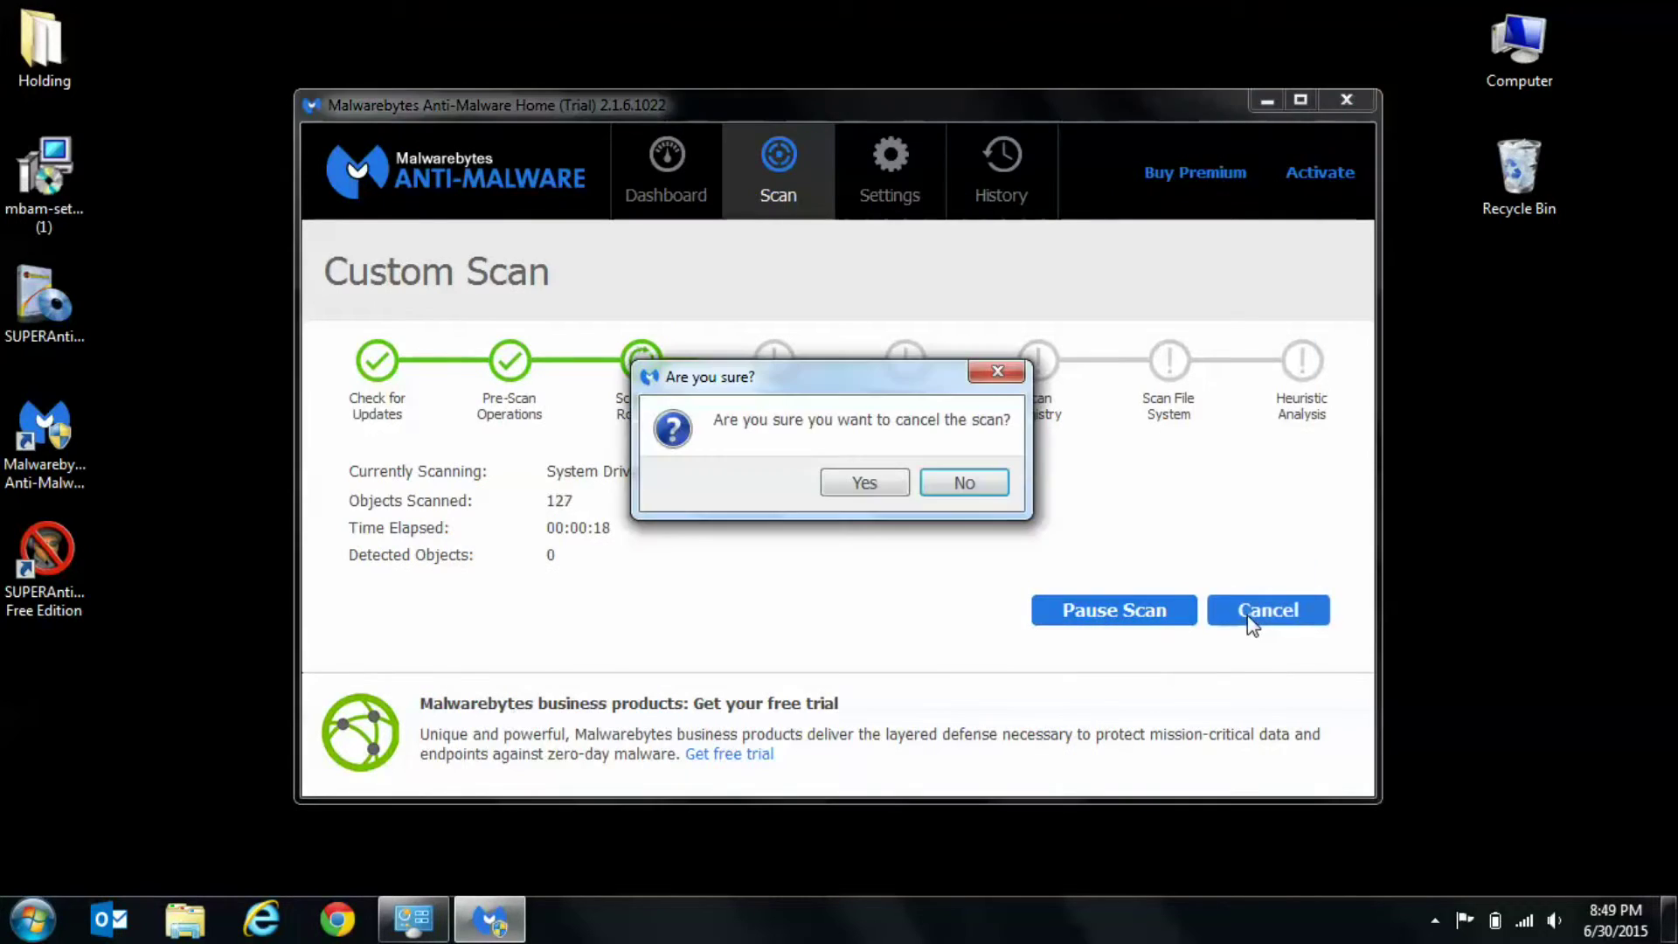
pyautogui.click(870, 482)
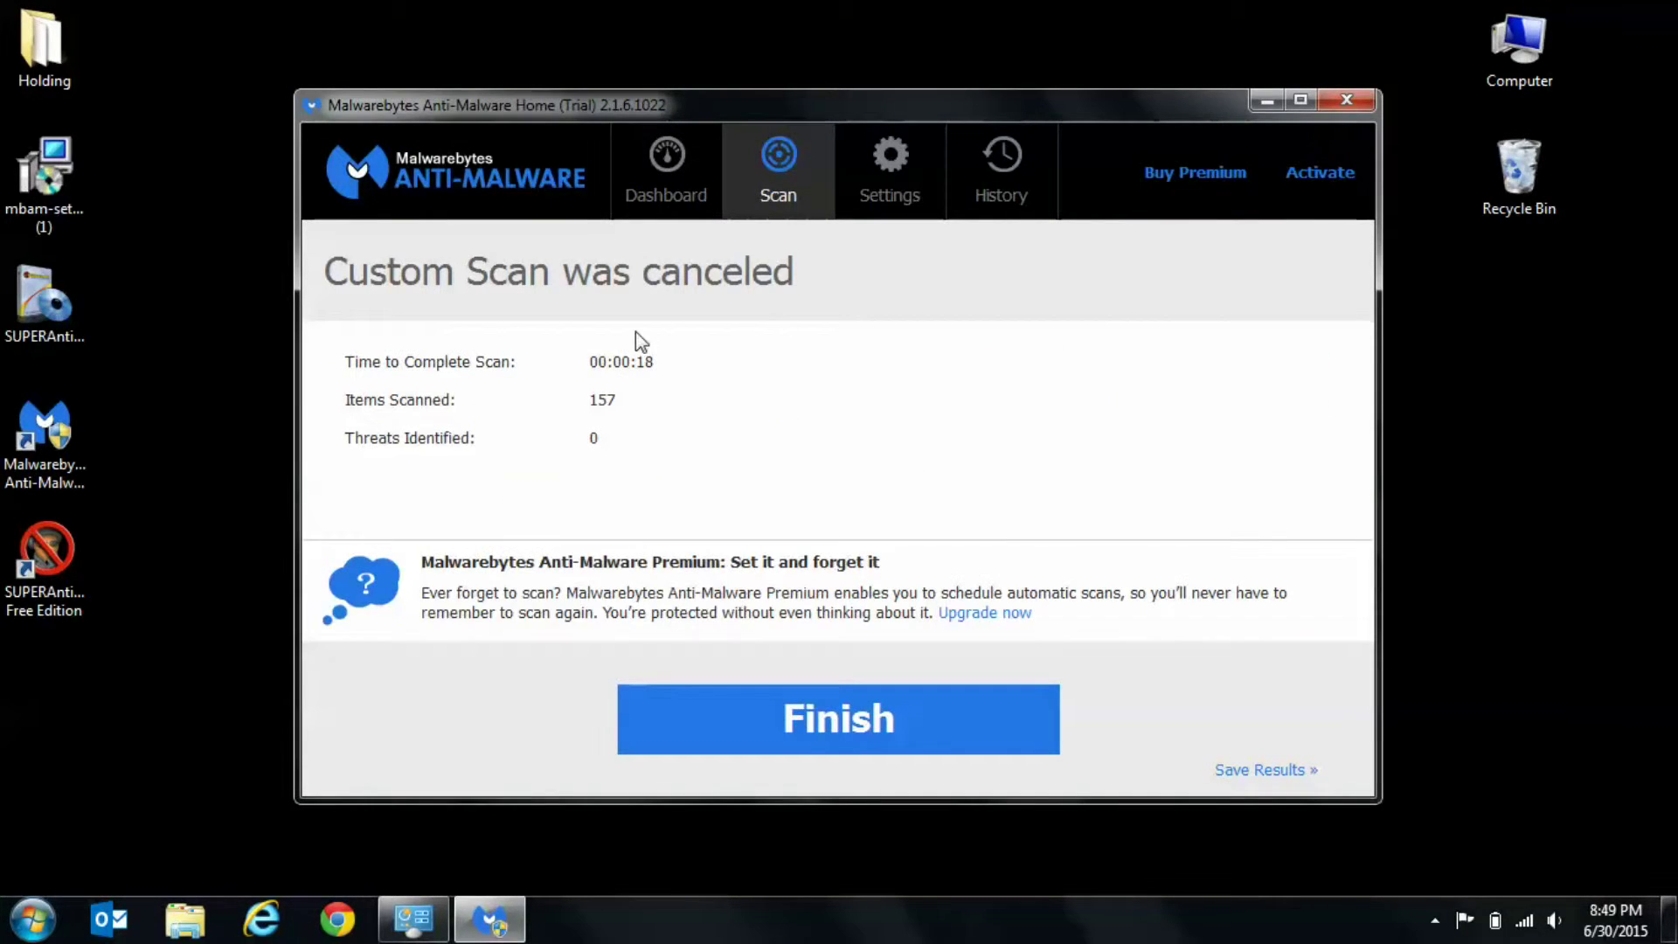
pyautogui.click(1364, 103)
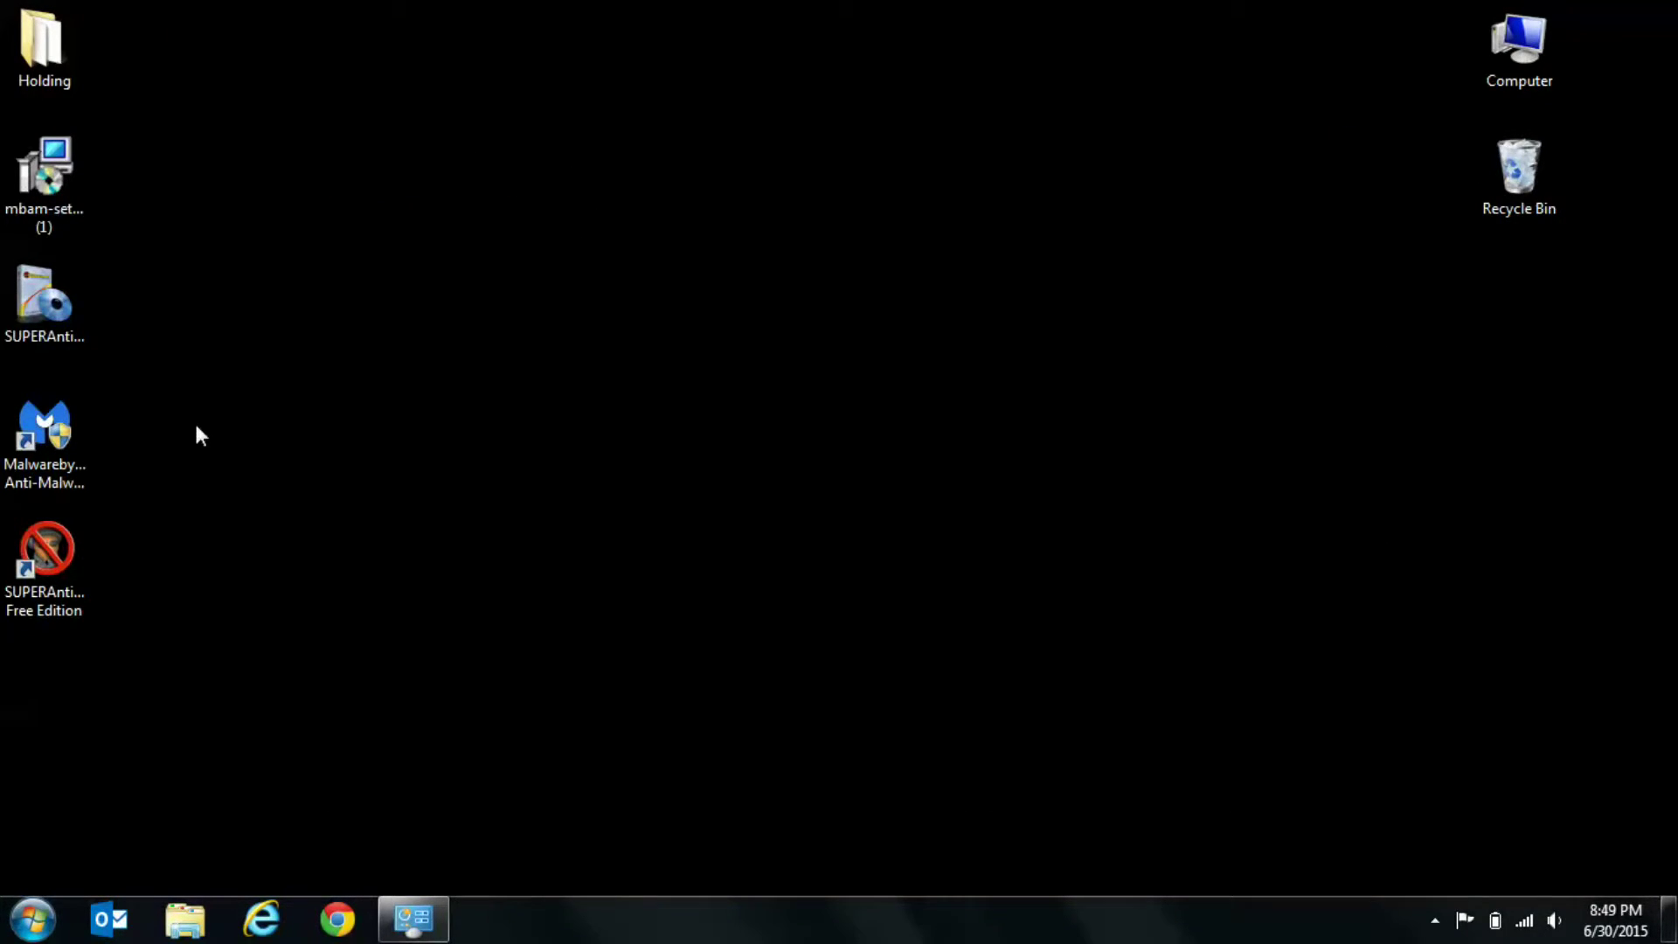
# - Open SUPERAntiSpyware, start a Complete Scan of the computer and expand the detected Adware.Tracking Cookie entry
pyautogui.doubleClick(70, 551)
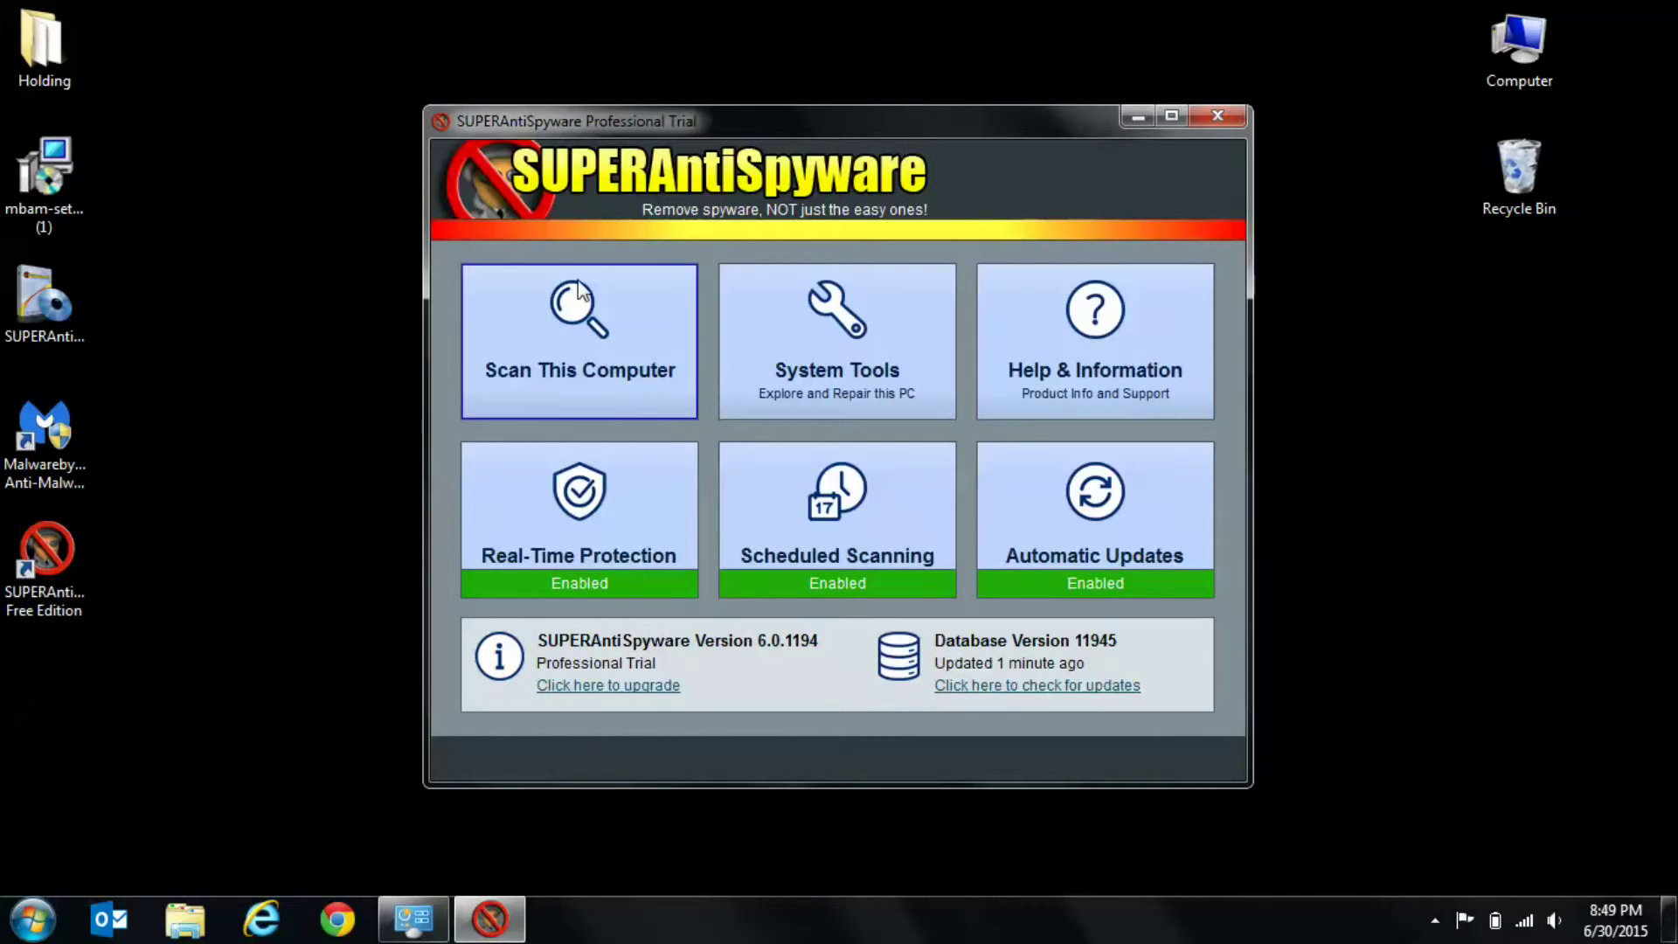
pyautogui.click(577, 362)
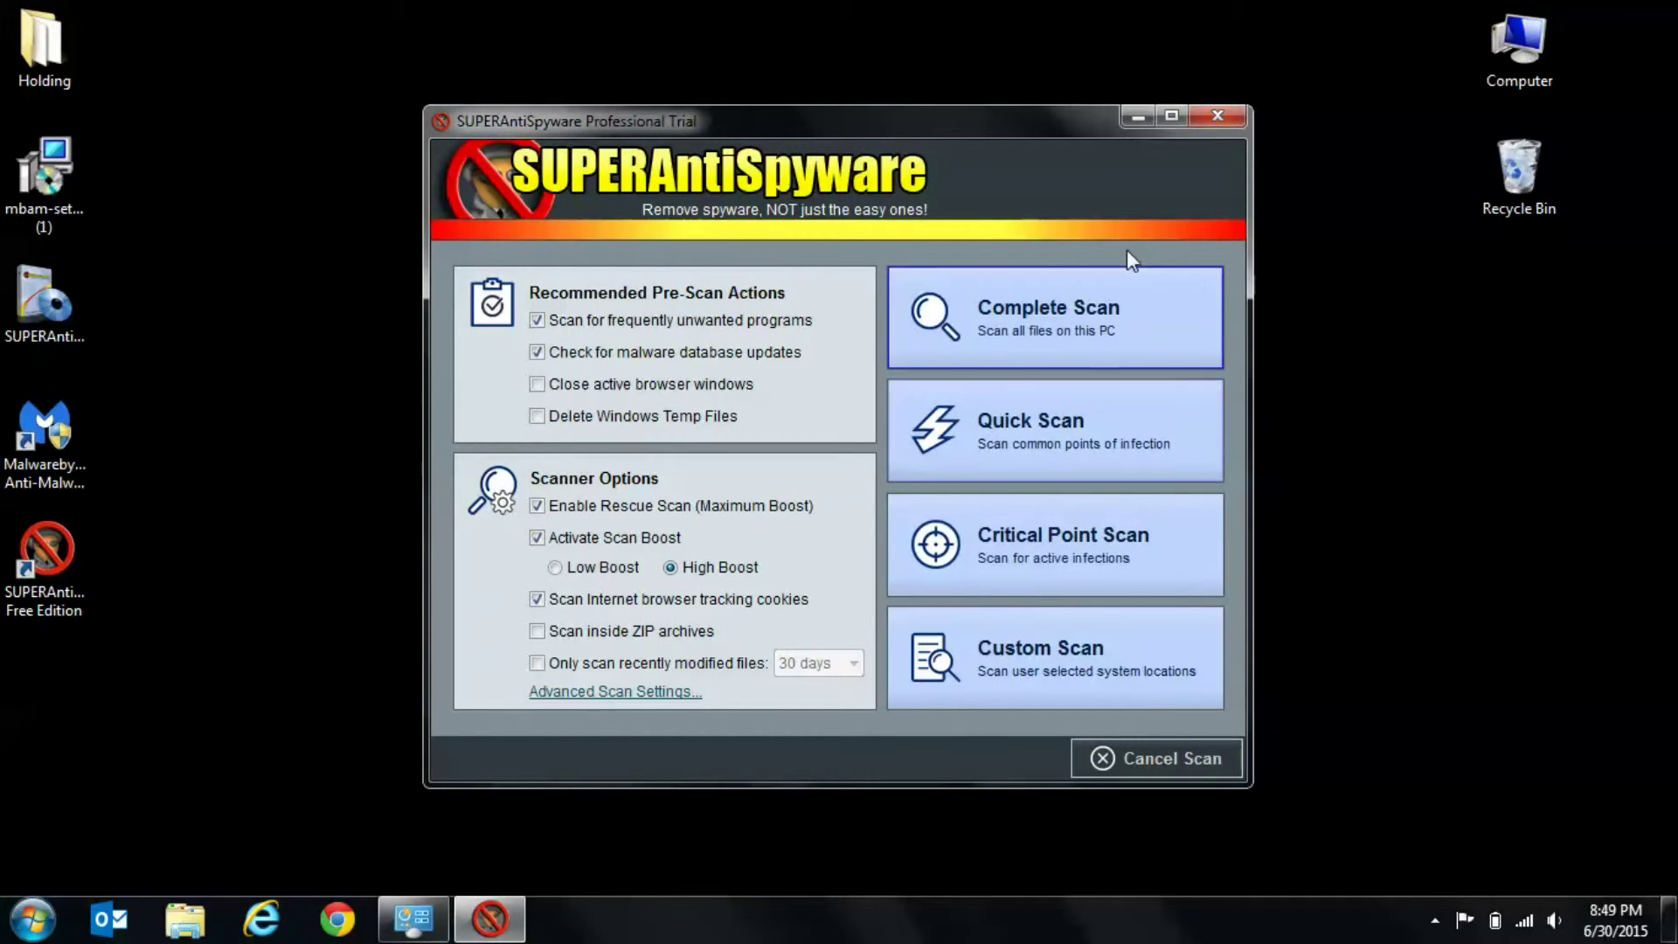
pyautogui.click(1068, 311)
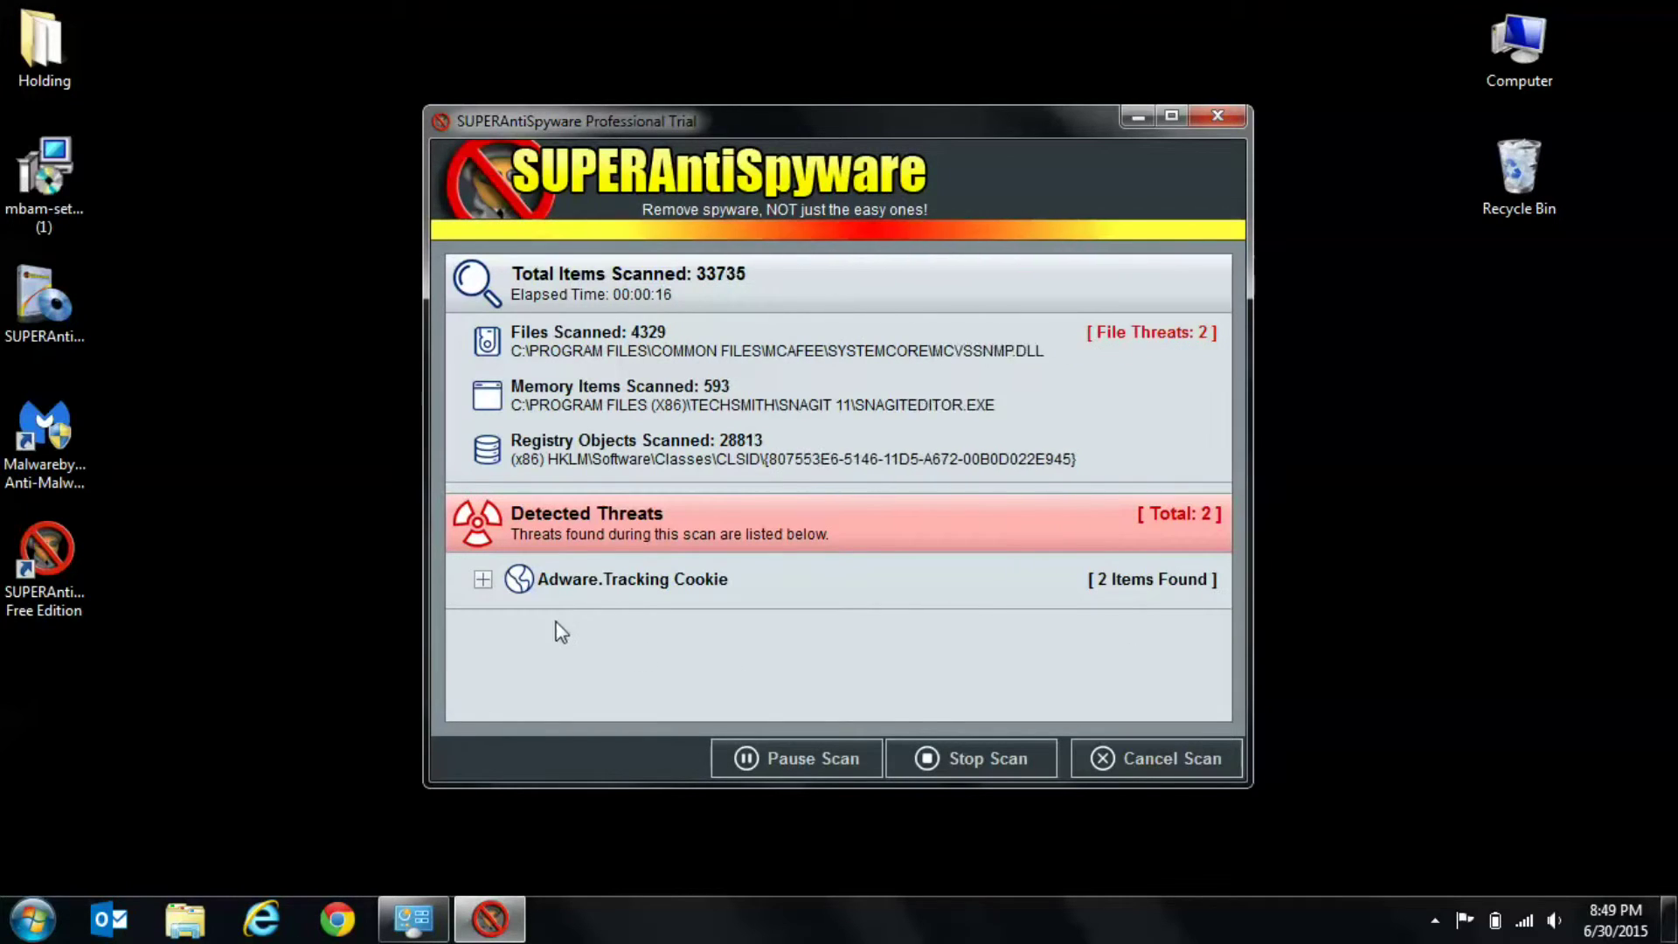
pyautogui.click(484, 583)
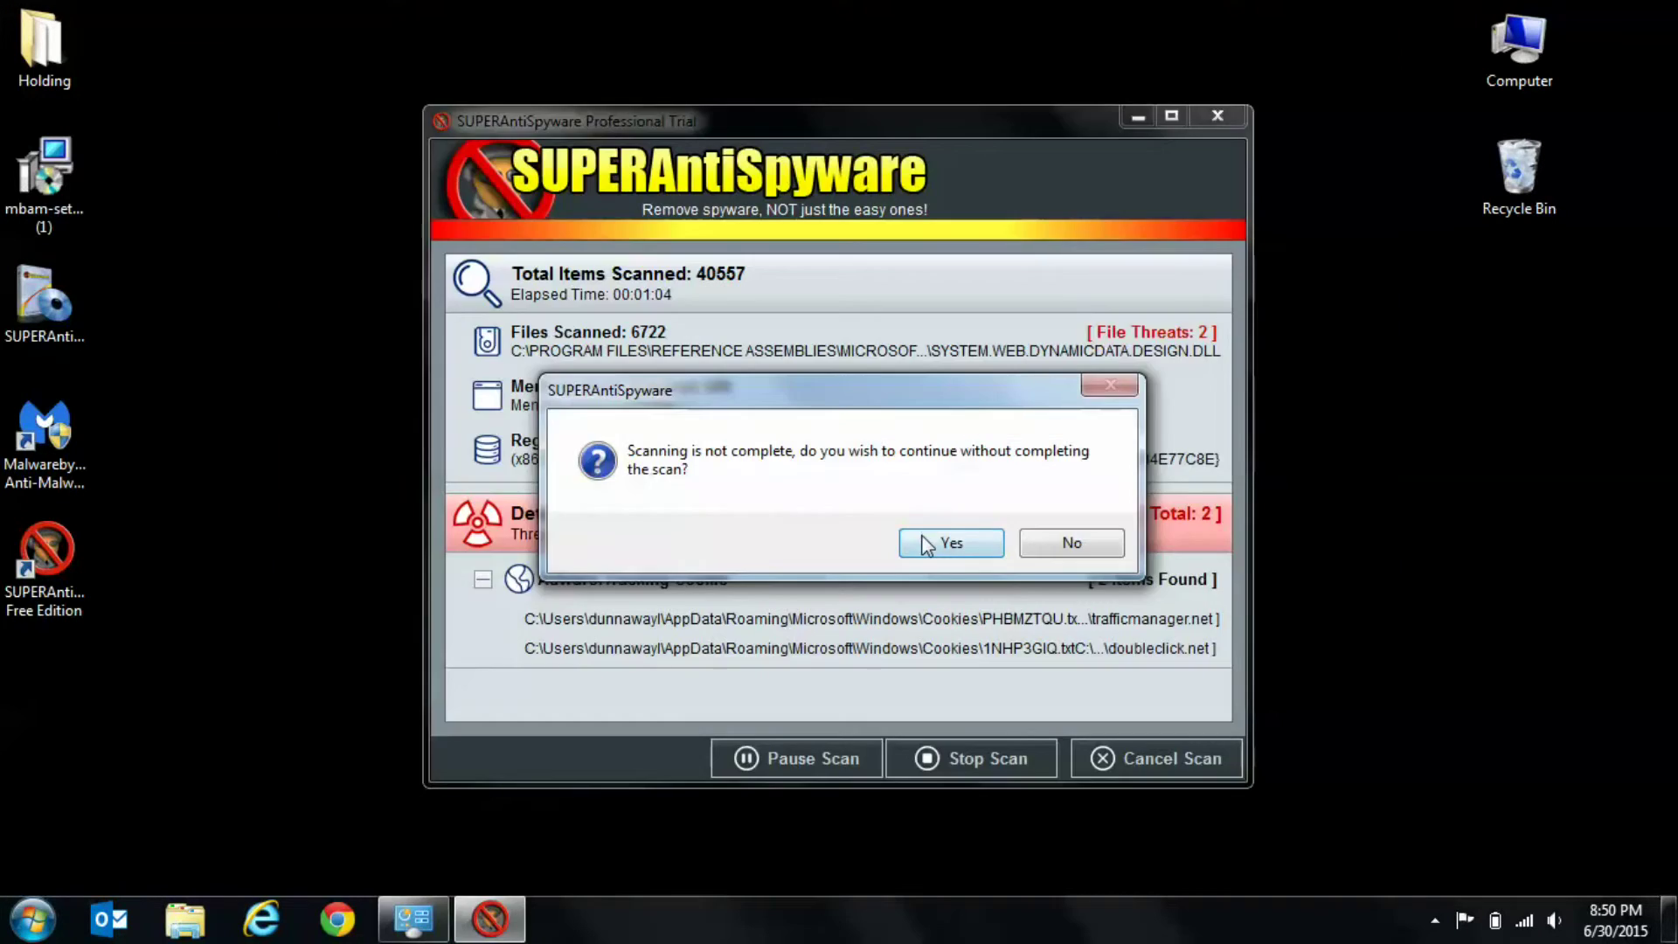
# - End the SUPERAntiSpyware scan early, leave its results without removing the detected items and close the program
pyautogui.click(953, 540)
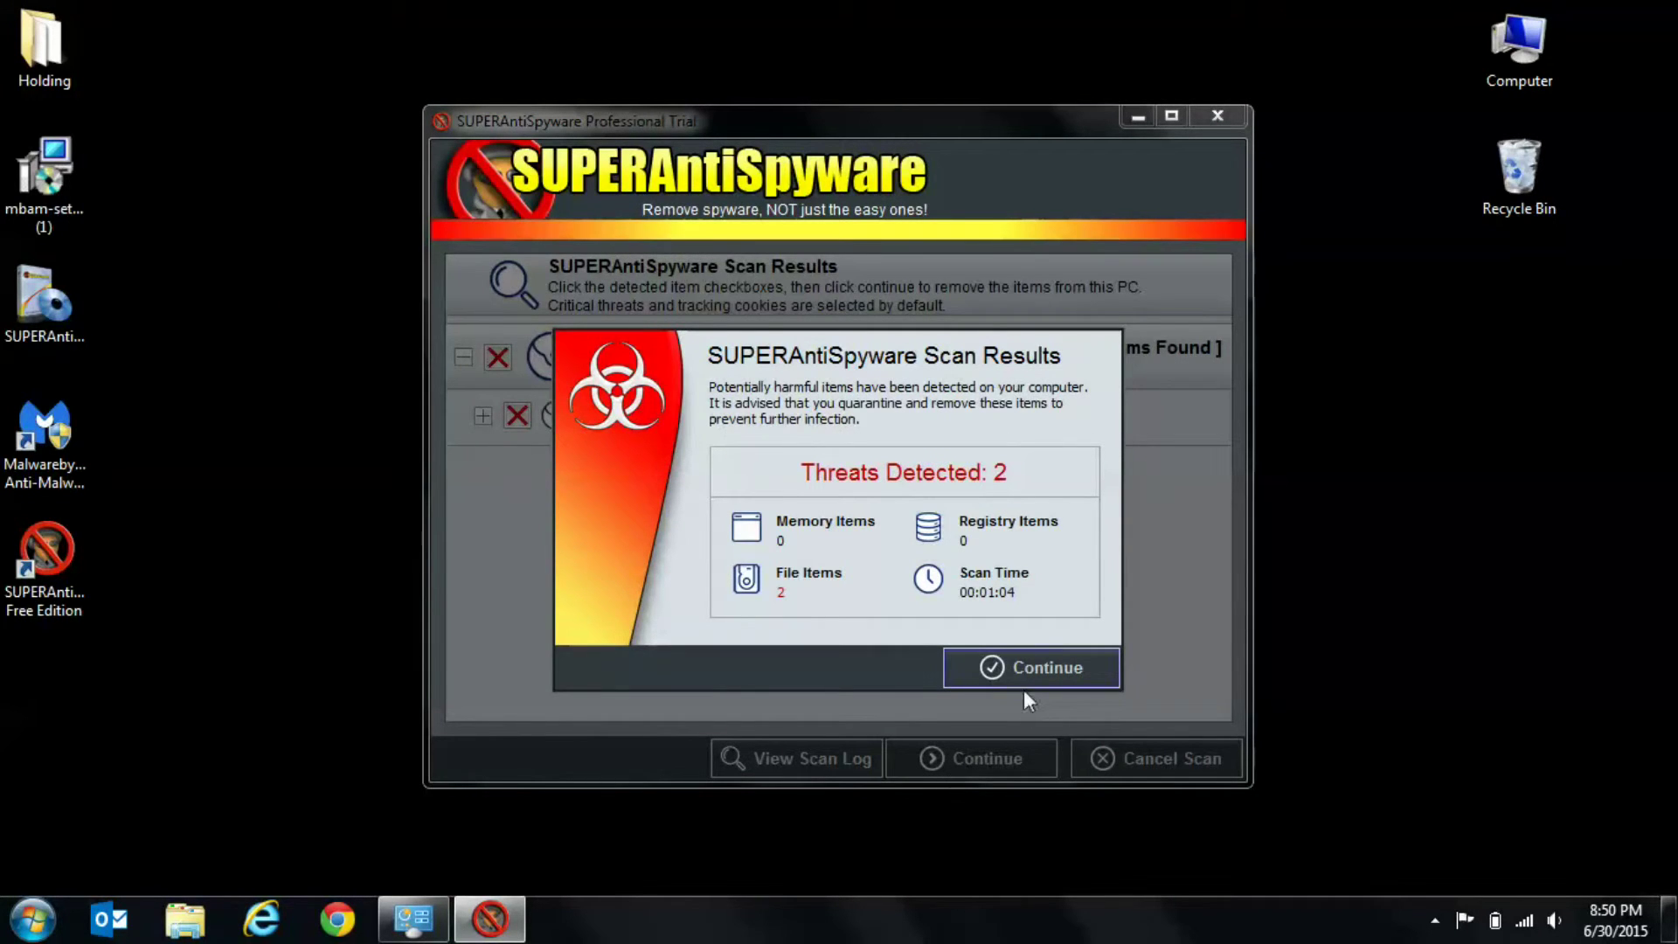
pyautogui.click(1039, 670)
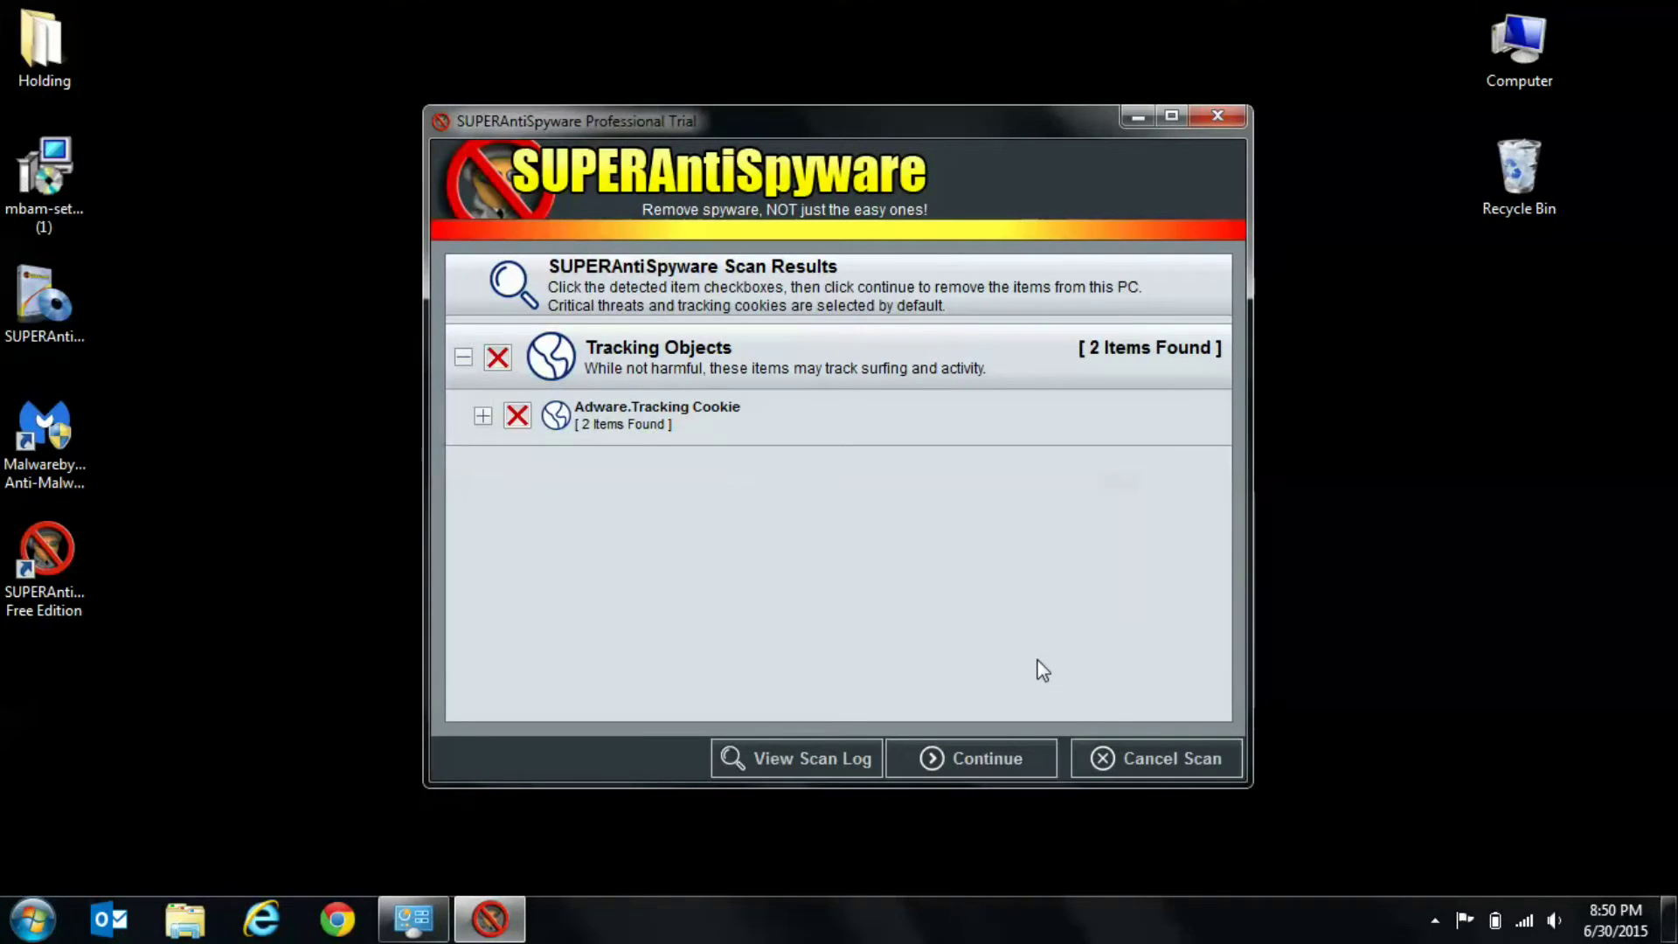
pyautogui.click(1210, 114)
pyautogui.click(919, 545)
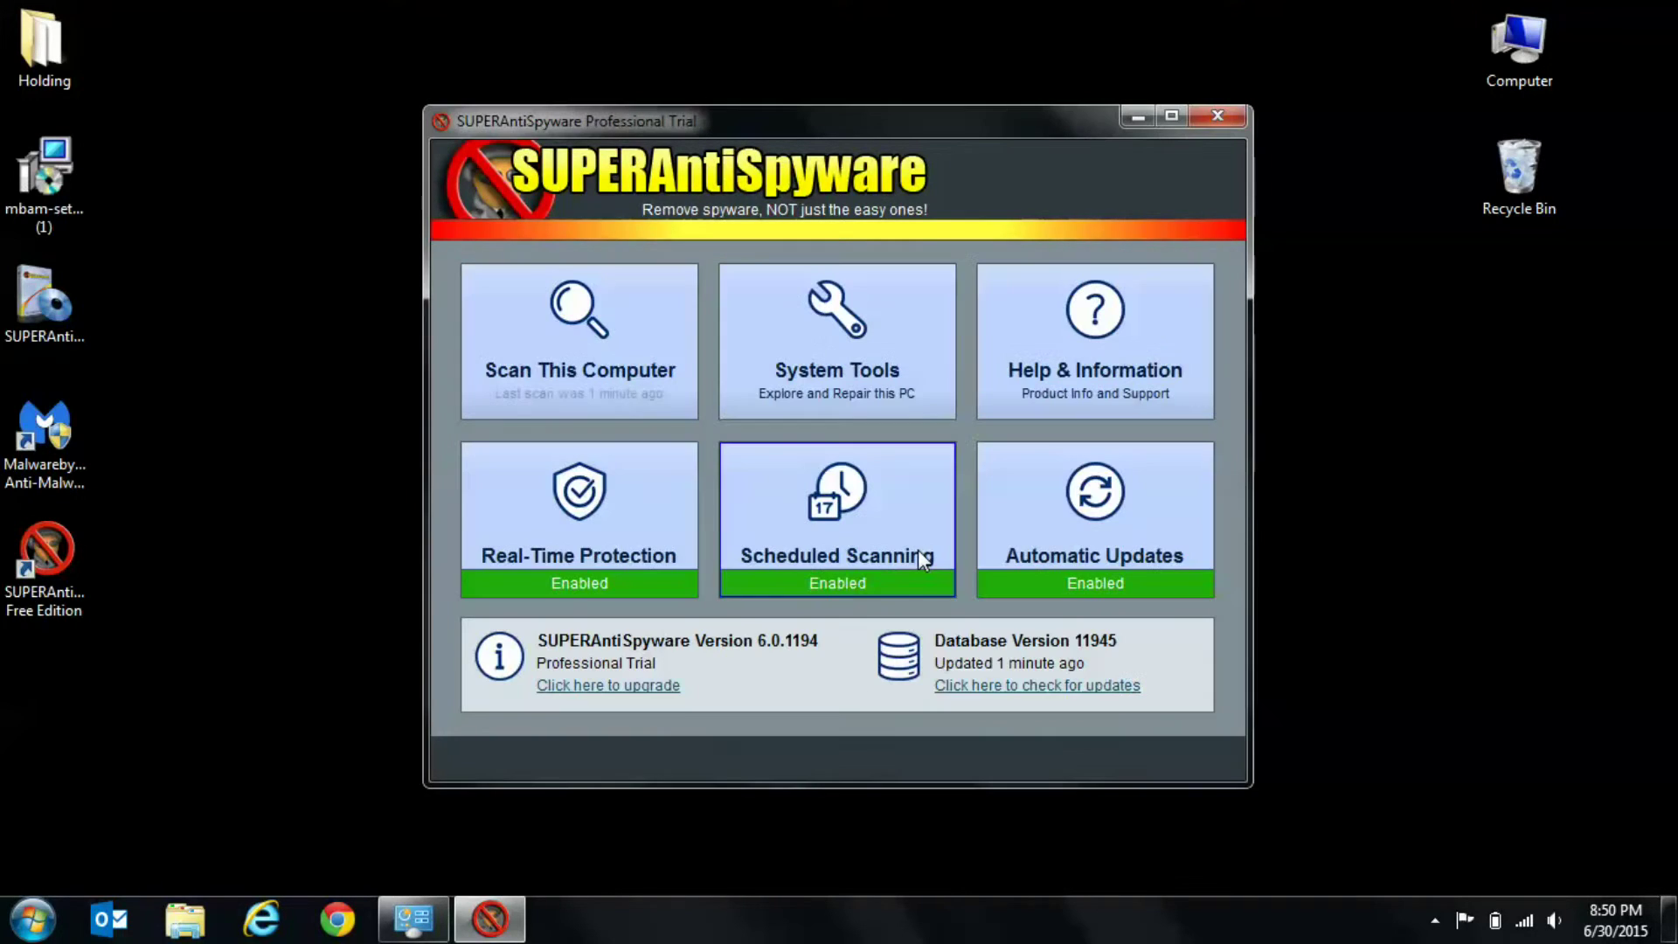
pyautogui.click(1235, 128)
# - Uninstall Malwarebytes Anti-Malware version 2.1.6.1022 through Programs and Features in the Windows Control Panel
pyautogui.press('super')
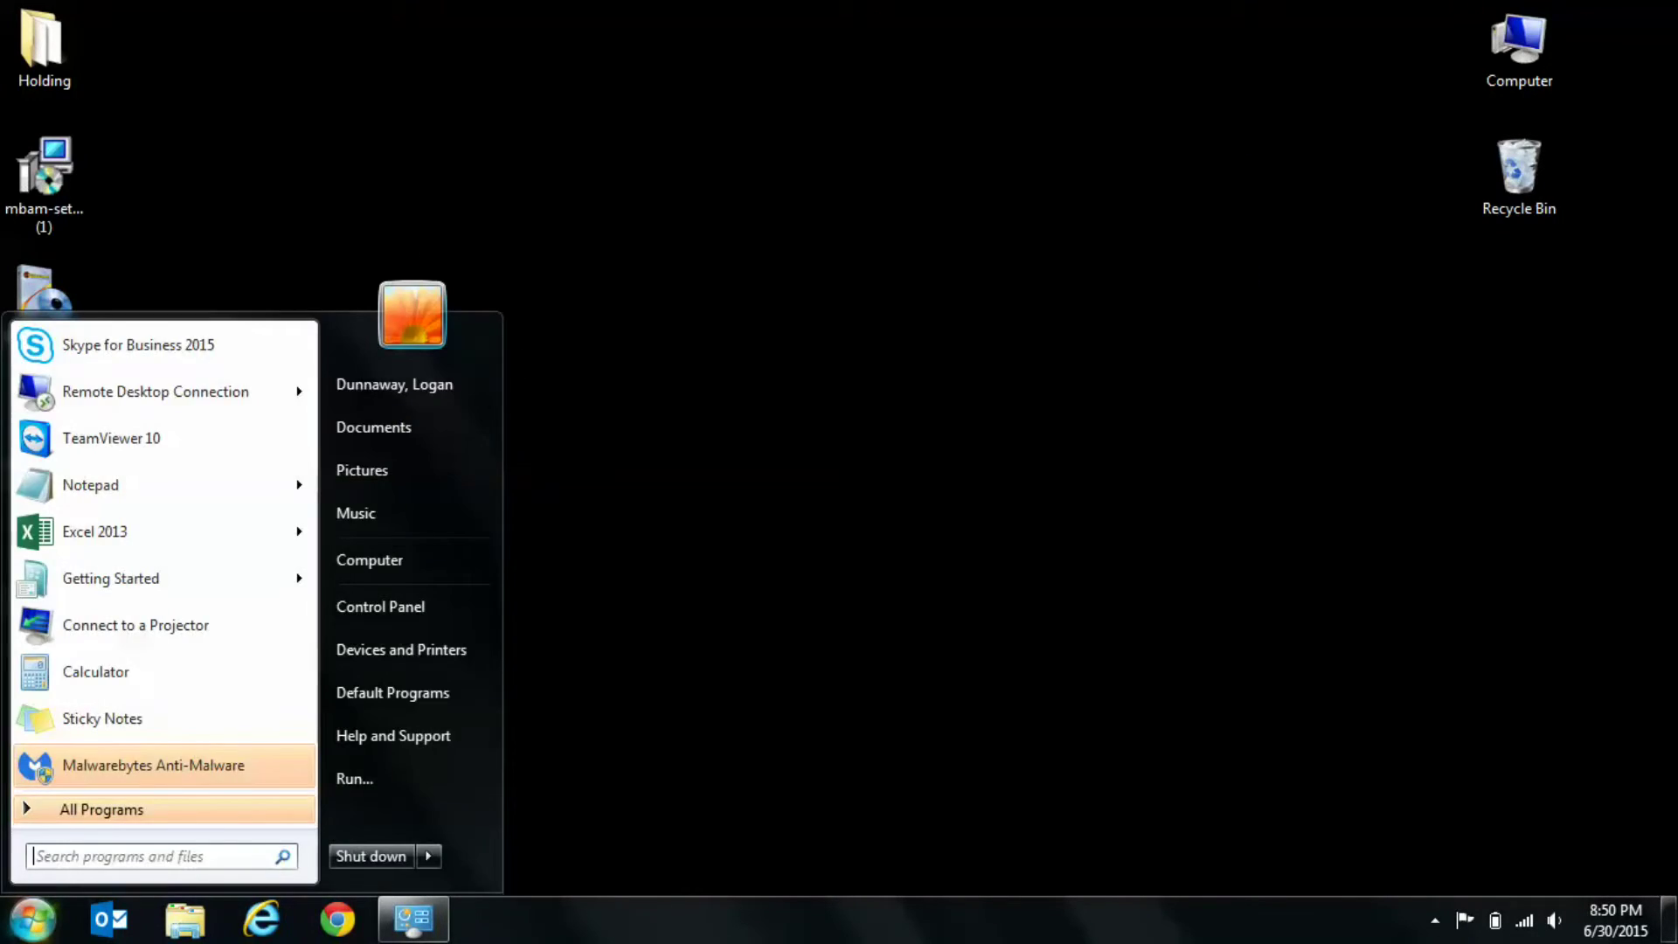
pyautogui.click(386, 610)
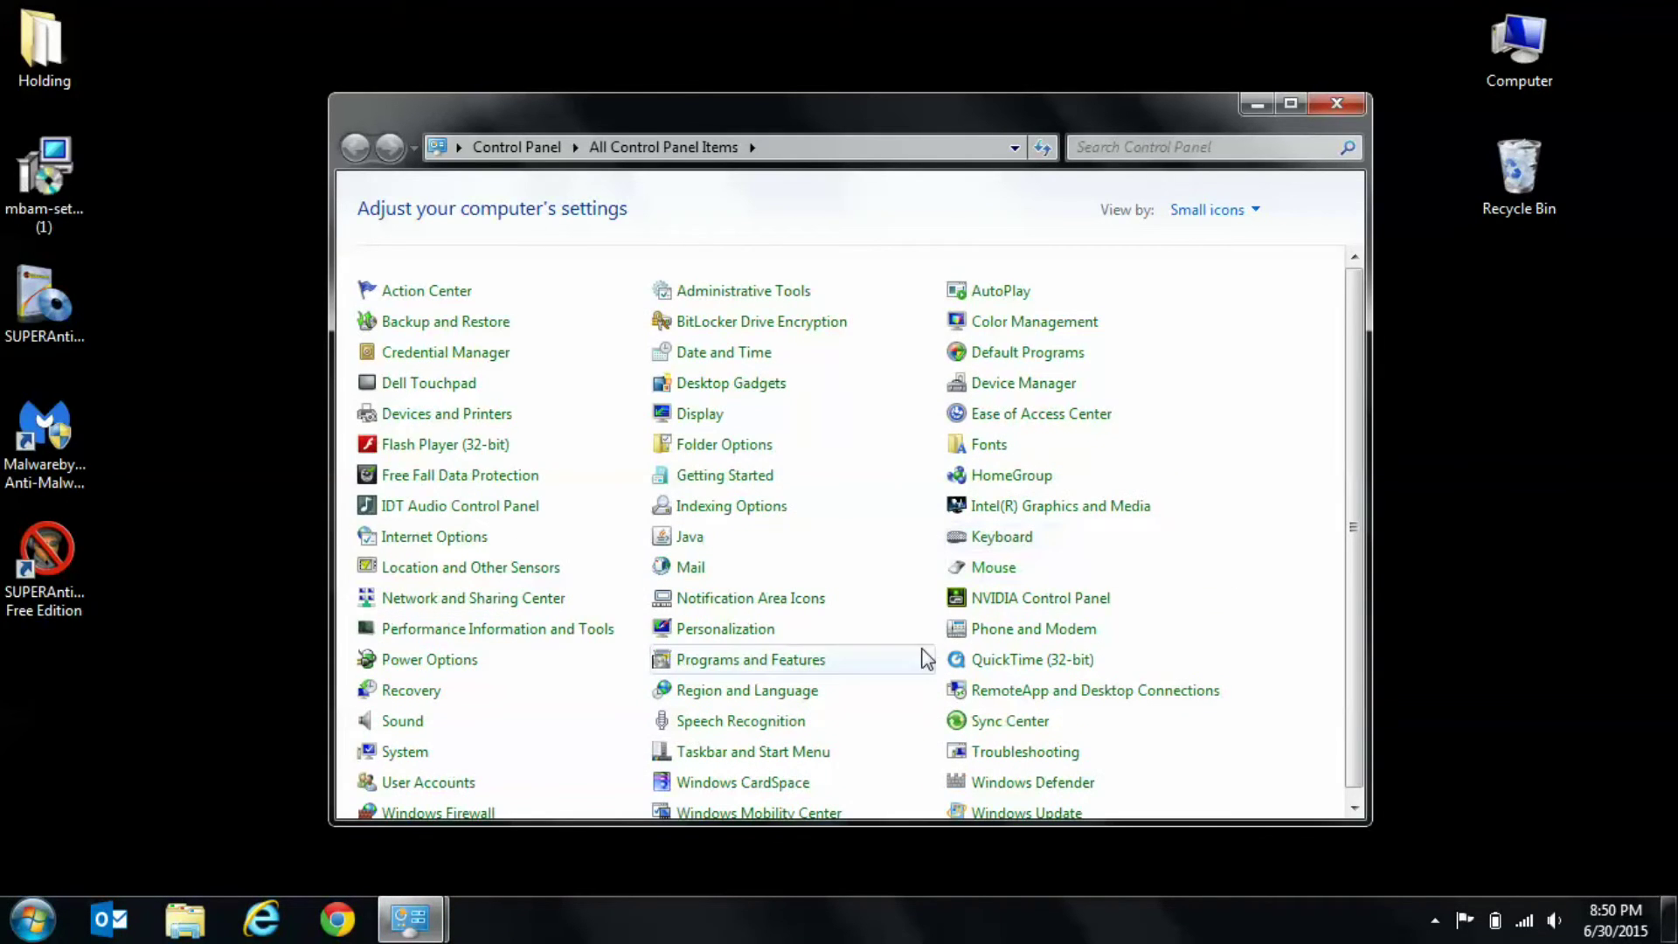
pyautogui.click(715, 662)
pyautogui.moveTo(1357, 360); pyautogui.dragTo(1363, 545)
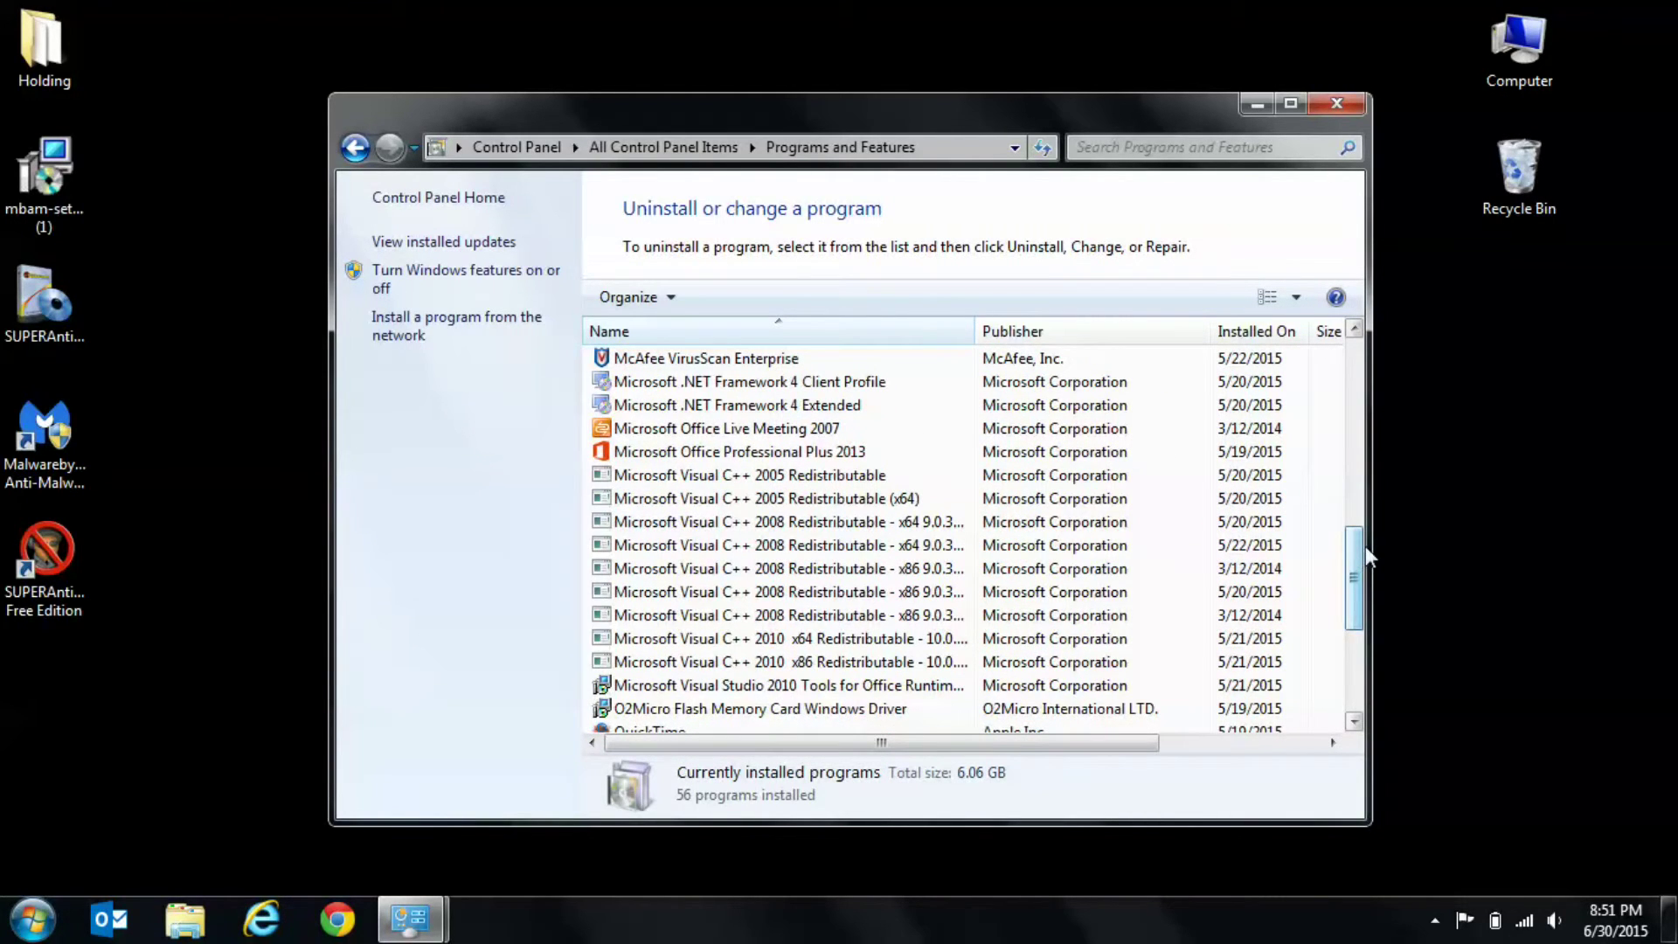
pyautogui.scroll(2, 1355, 540)
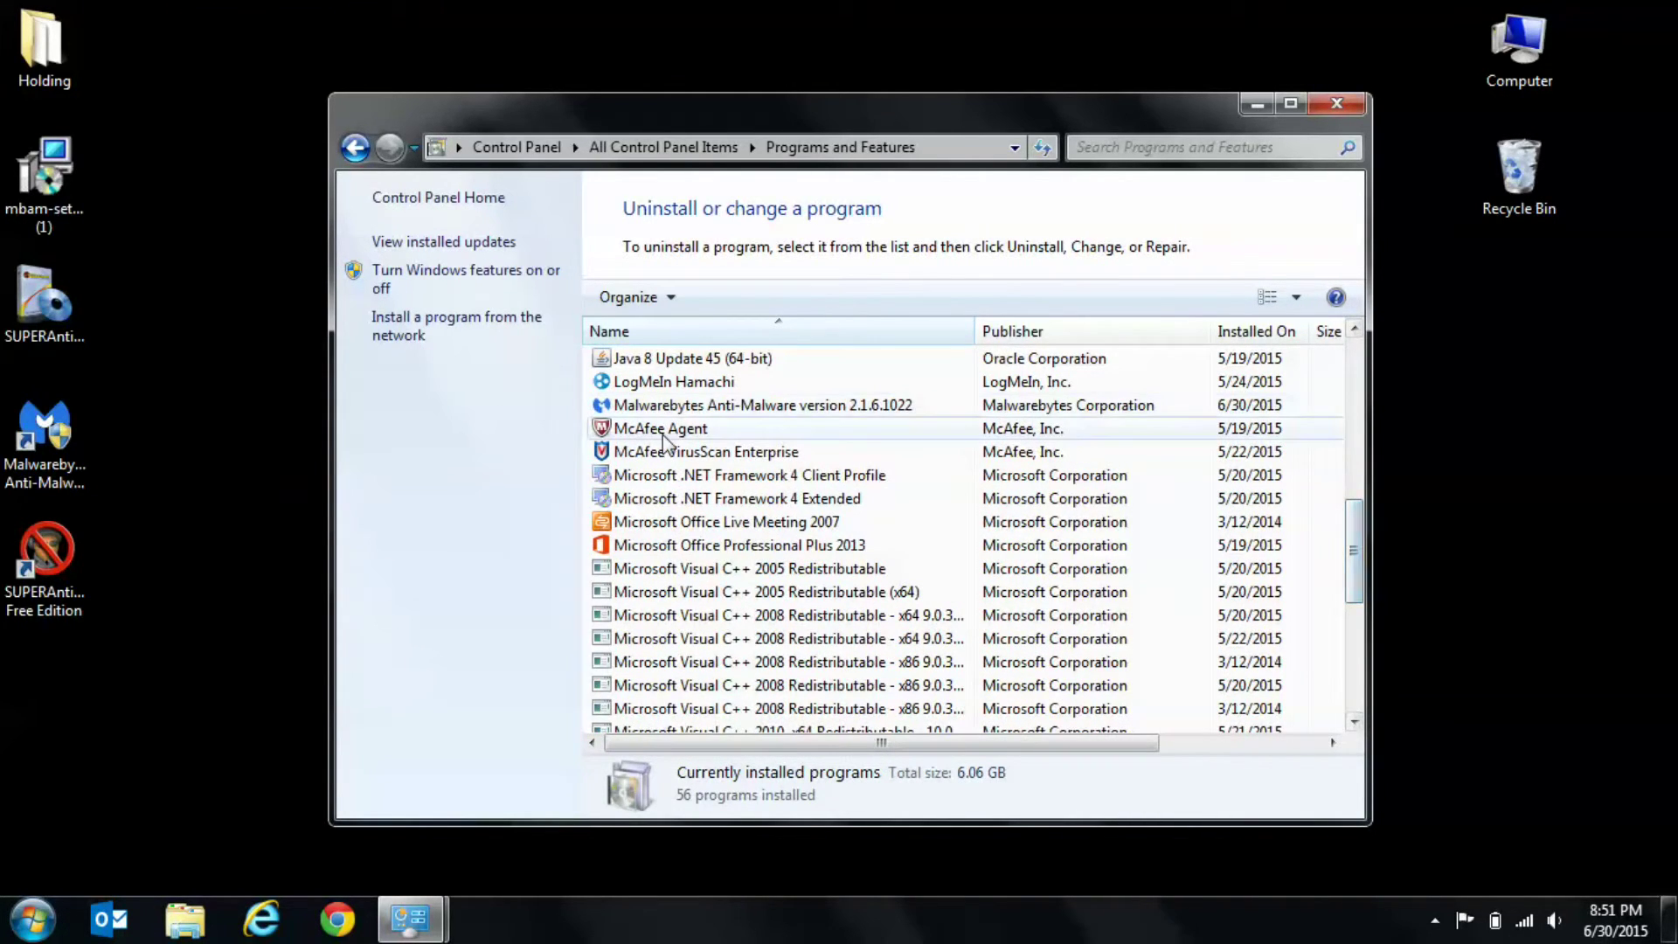
pyautogui.click(651, 407)
pyautogui.click(712, 302)
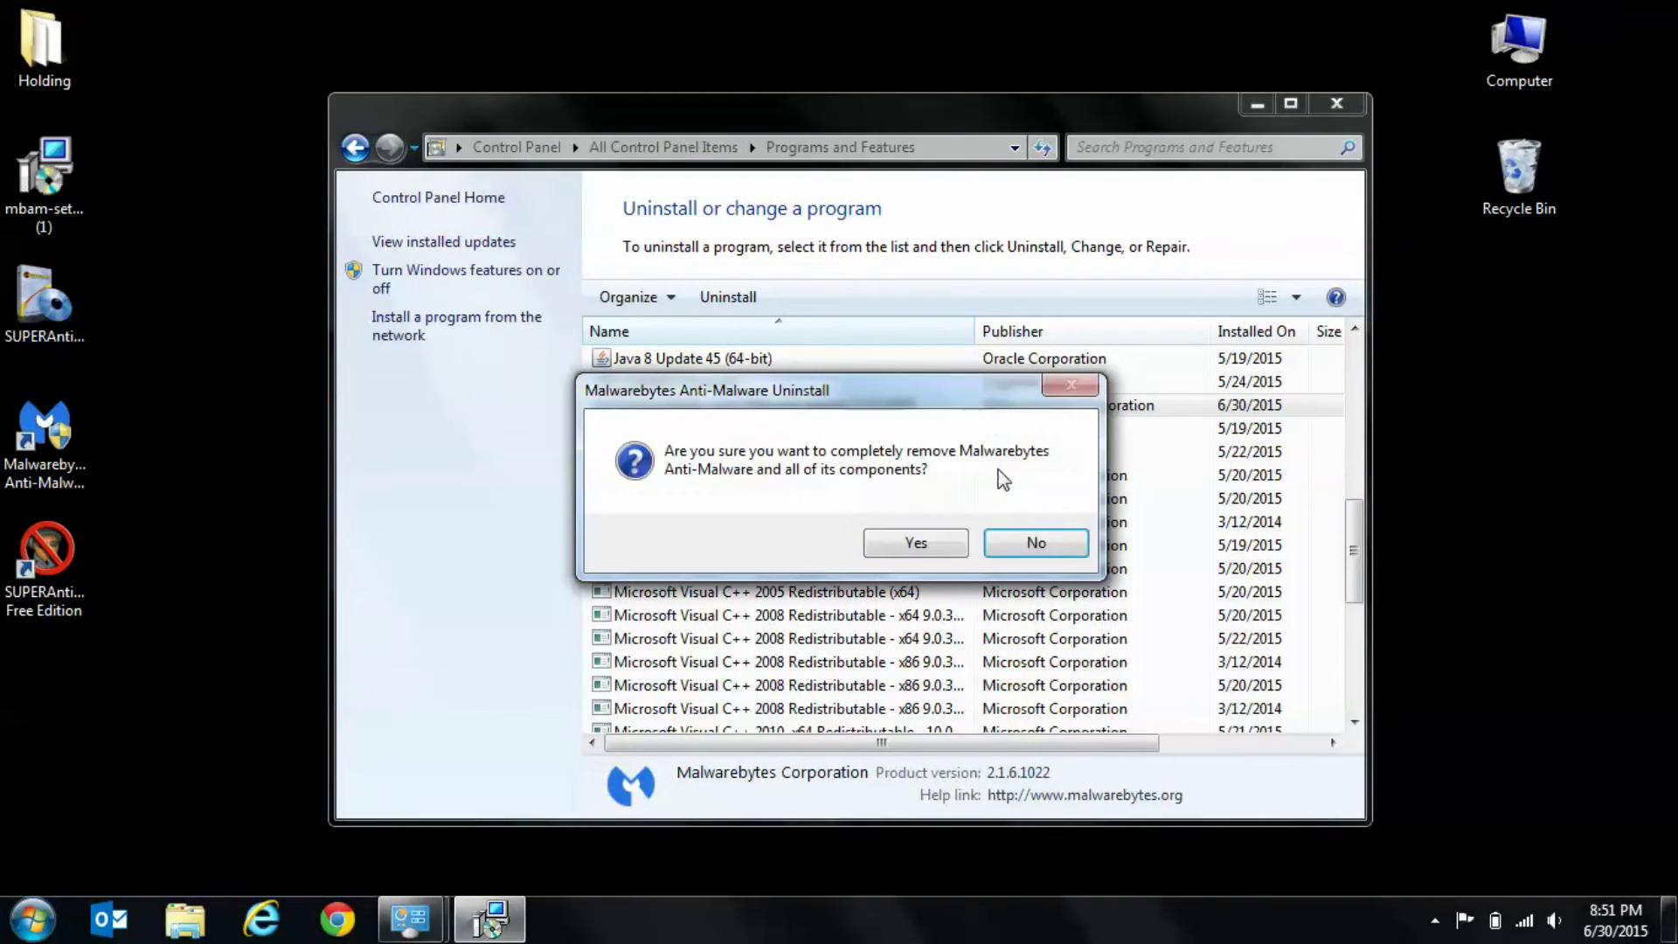
pyautogui.click(916, 544)
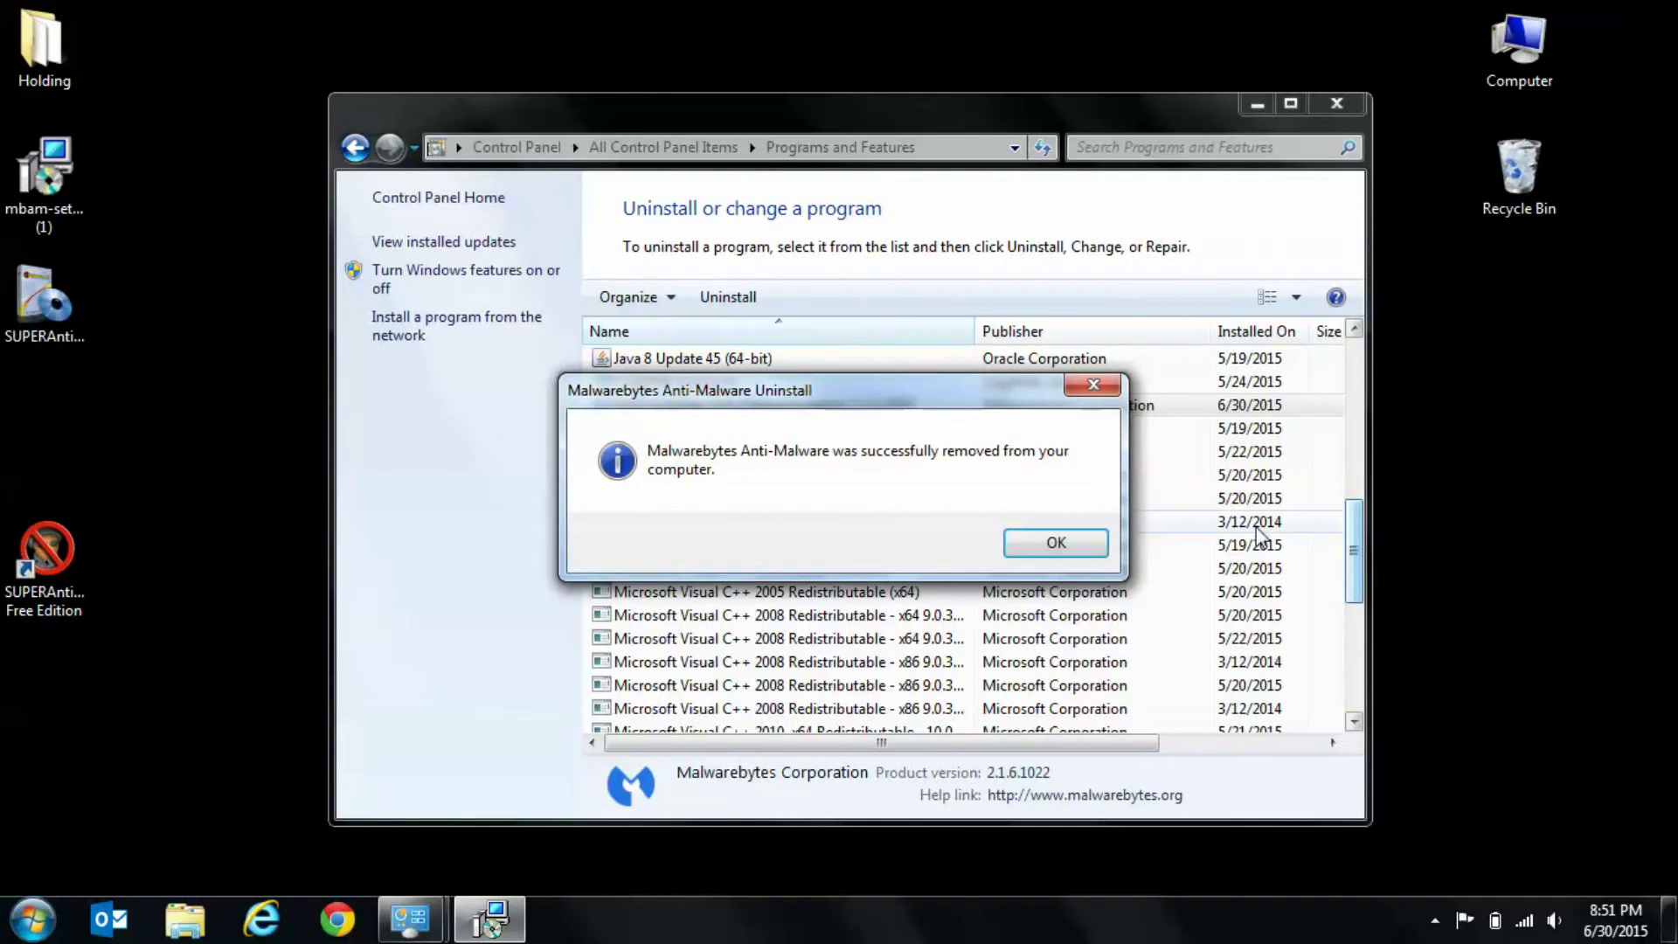
pyautogui.click(1028, 551)
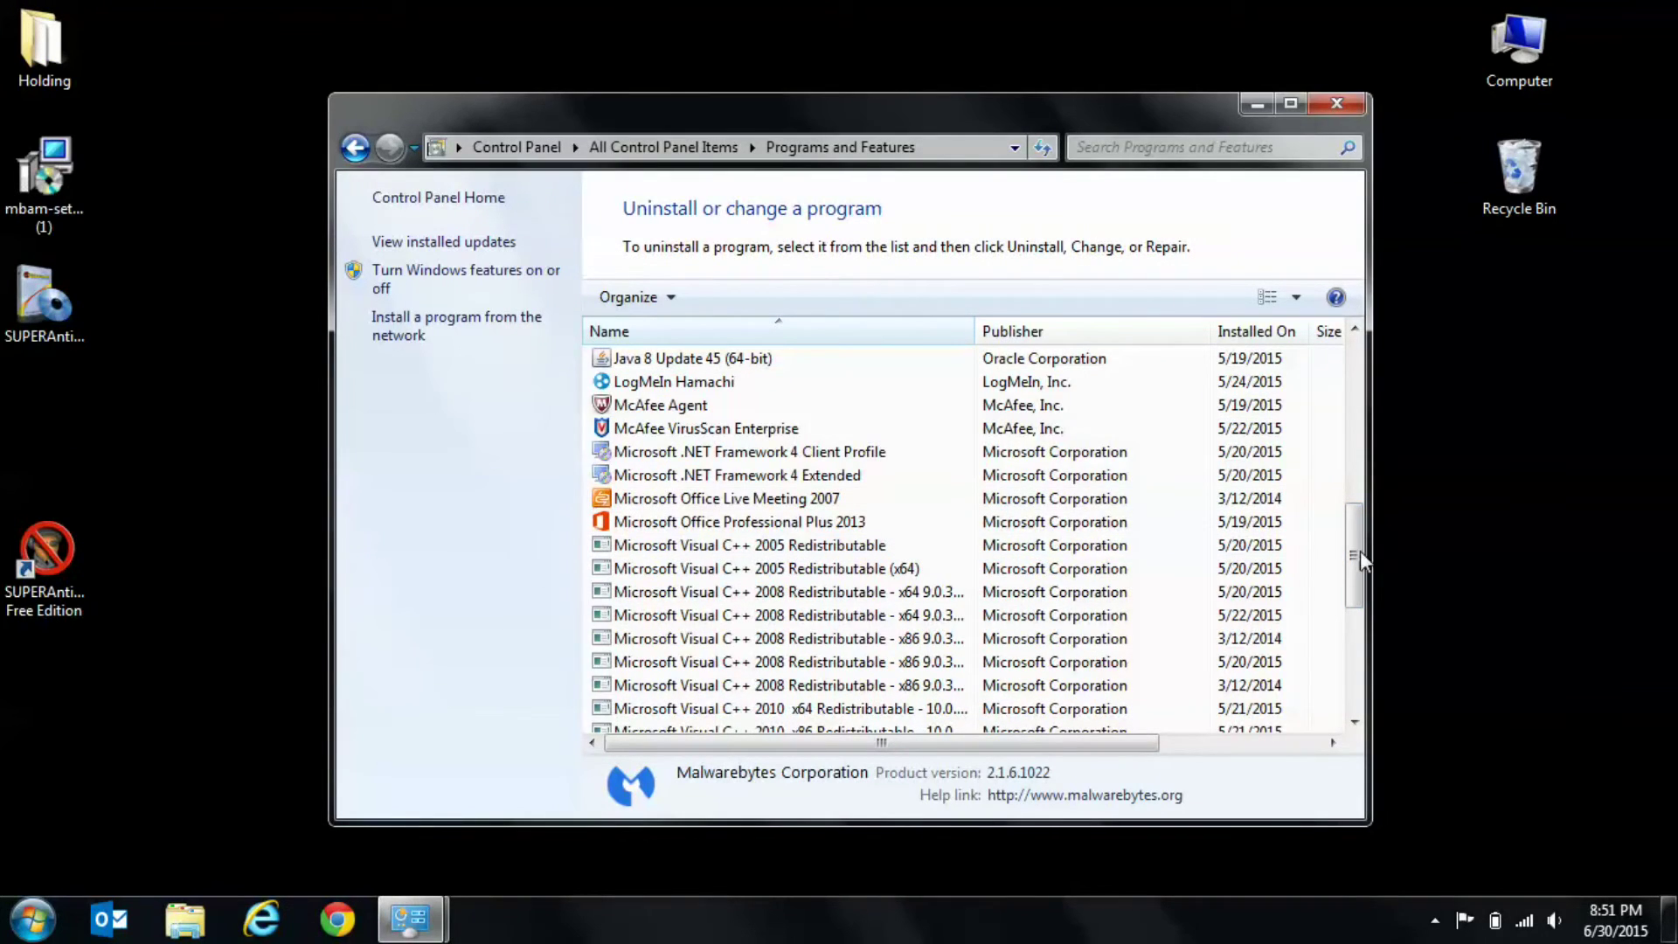
# - Uninstall SUPERAntiSpyware from the installed programs, and close the uninstall survey page and the Control Panel window
pyautogui.moveTo(1360, 559); pyautogui.dragTo(1360, 666)
pyautogui.click(652, 663)
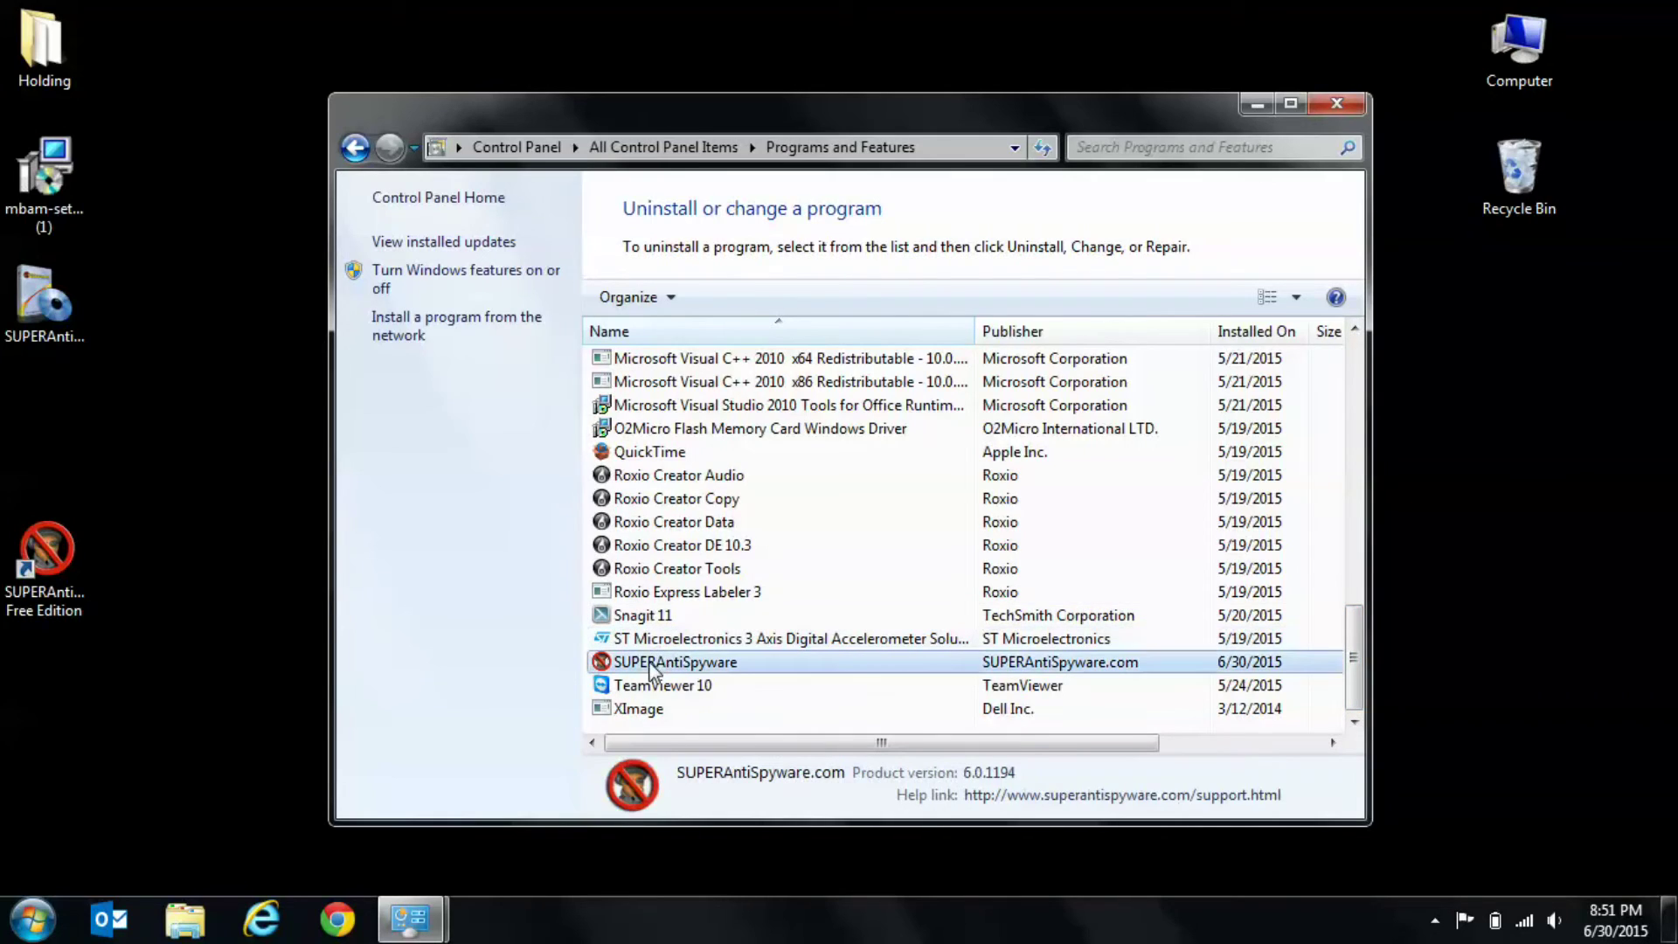
pyautogui.click(728, 297)
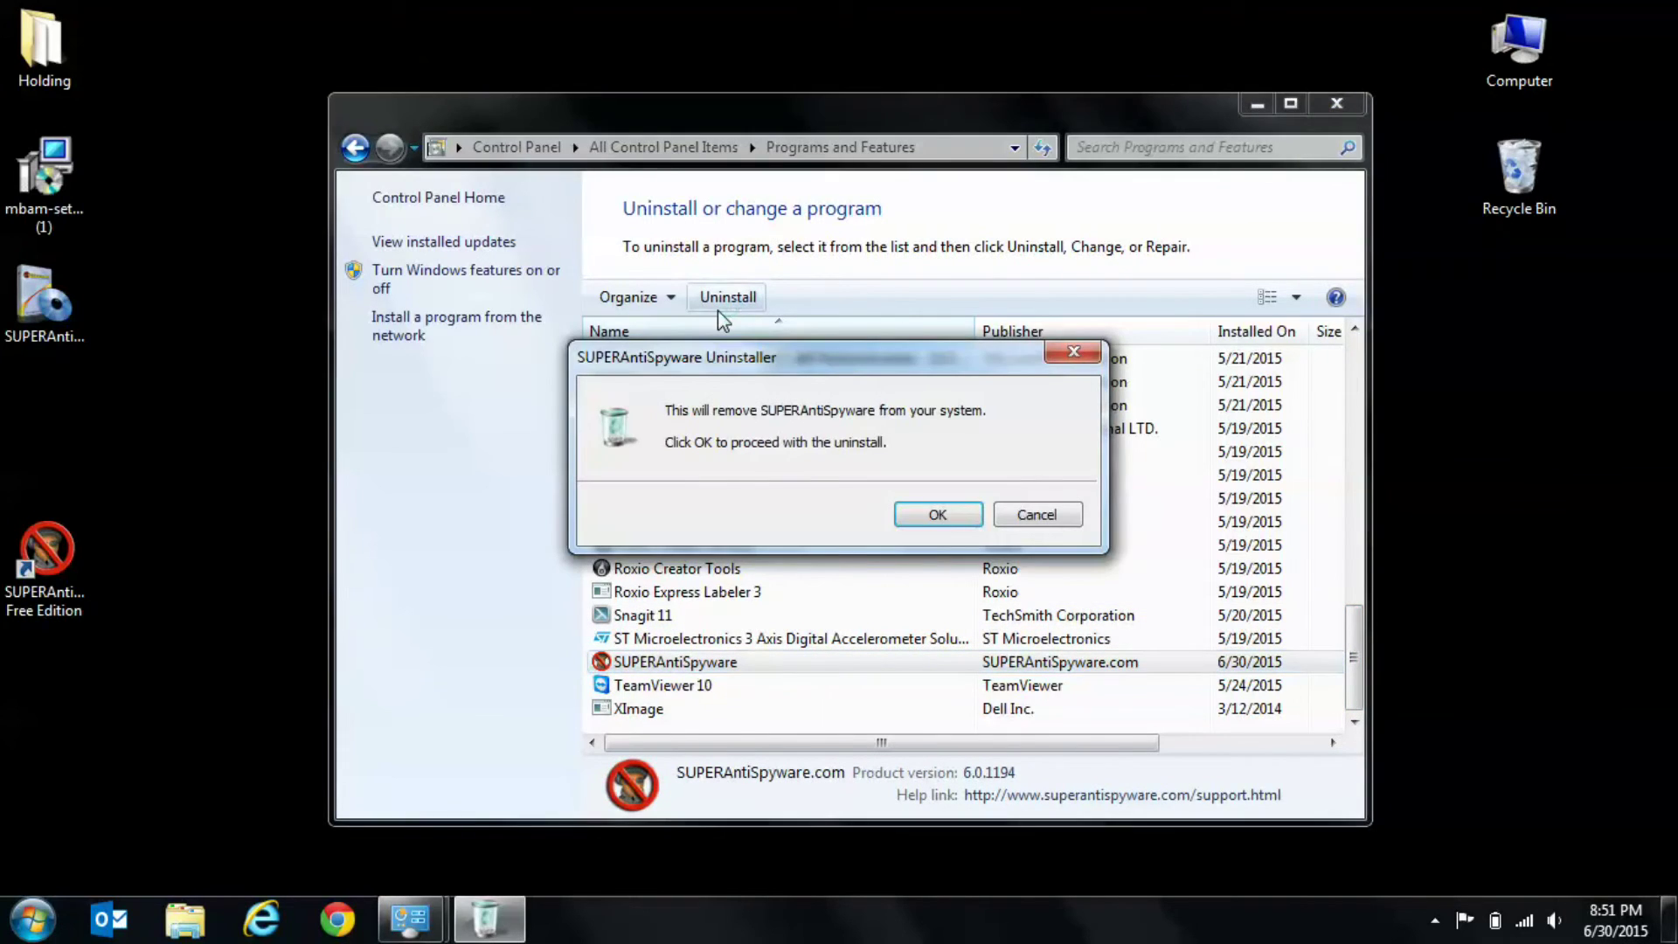
pyautogui.click(939, 515)
pyautogui.click(953, 542)
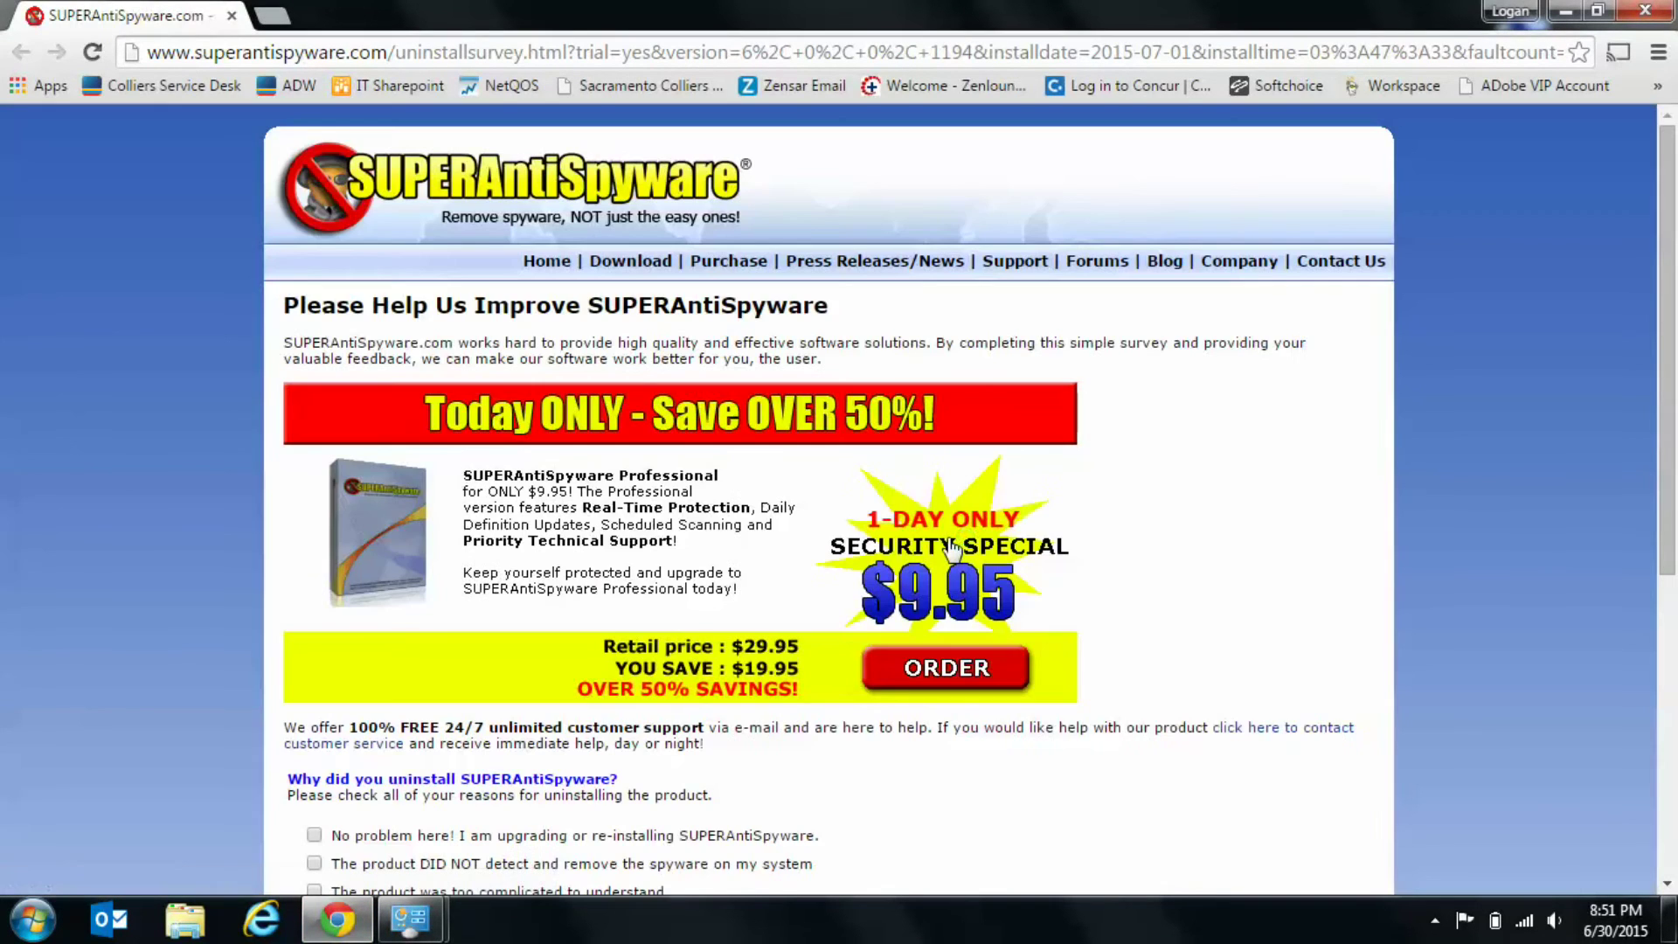
pyautogui.click(1647, 11)
pyautogui.click(1337, 103)
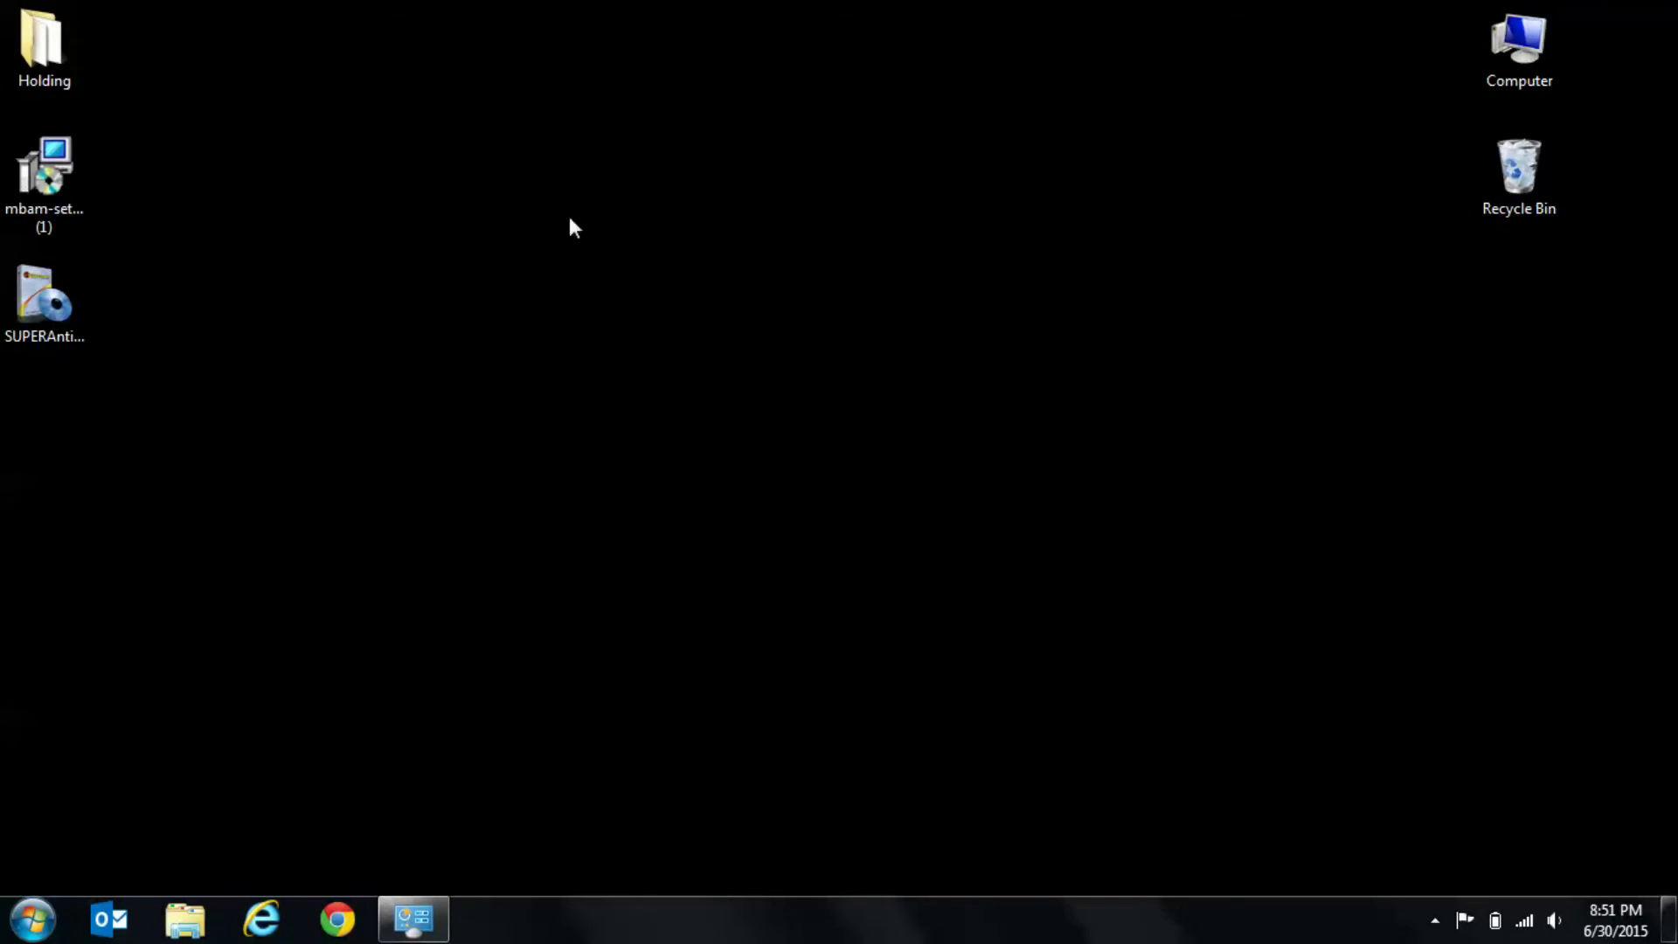